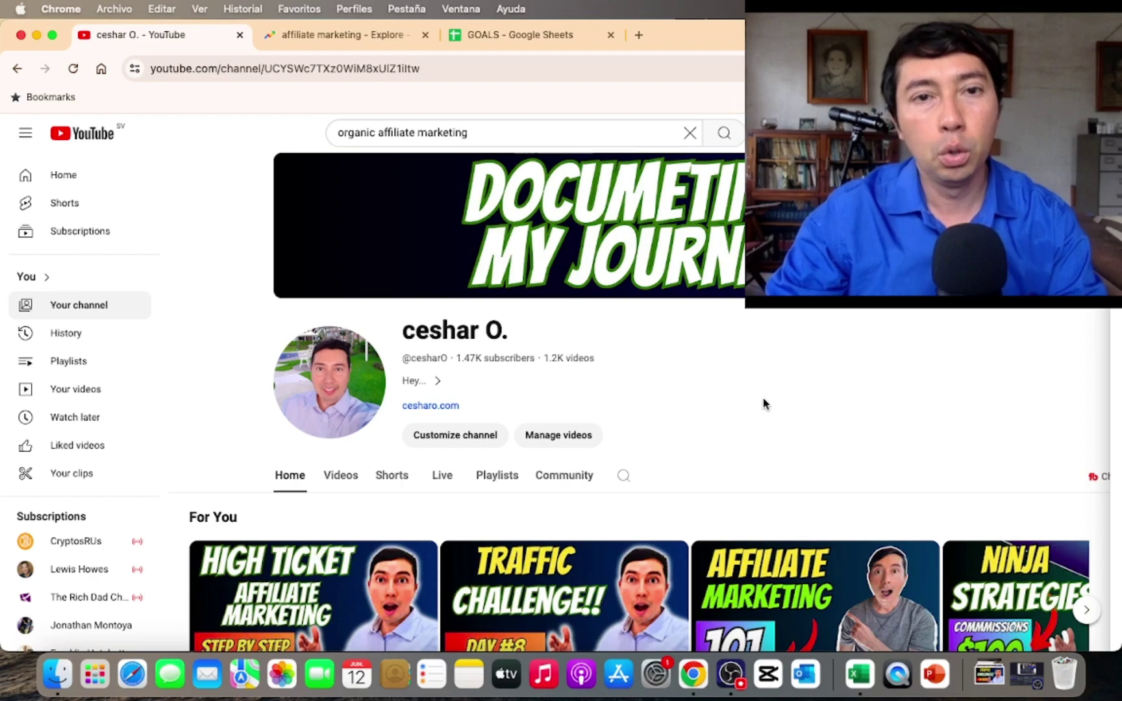
{"action": "scroll", "coordinate": [699, 392], "scroll_direction": "down", "scroll_amount": 10}
{"action": "scroll", "coordinate": [699, 392], "scroll_direction": "up", "scroll_amount": 10}
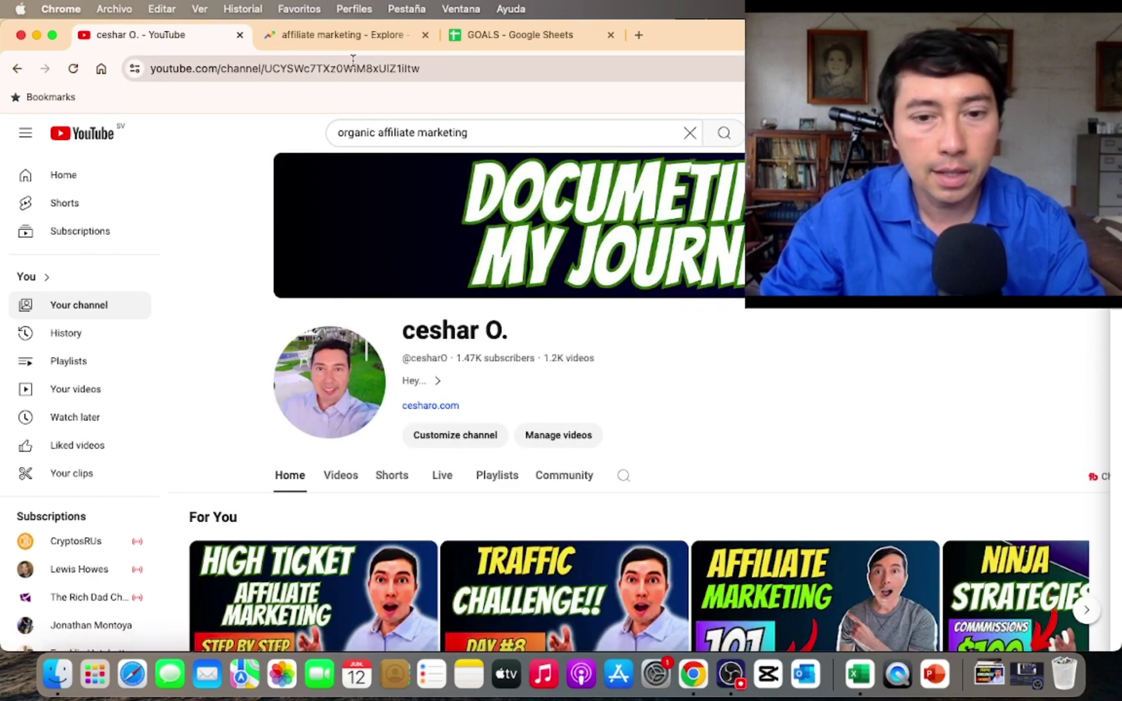
Switch to the Google Trends page for "affiliate marketing" and review its filters, pointing out the United States region and checking the search type options
{"action": "left_click", "coordinate": [354, 31]}
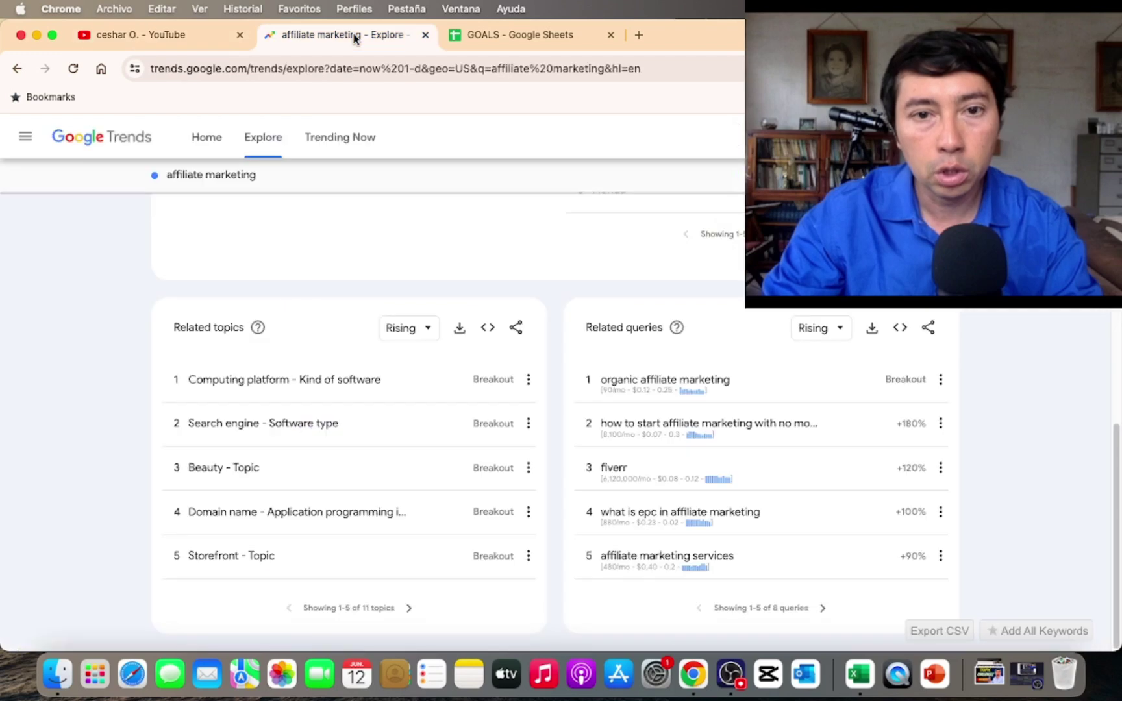
{"action": "scroll", "coordinate": [1026, 333], "scroll_direction": "up", "scroll_amount": 10}
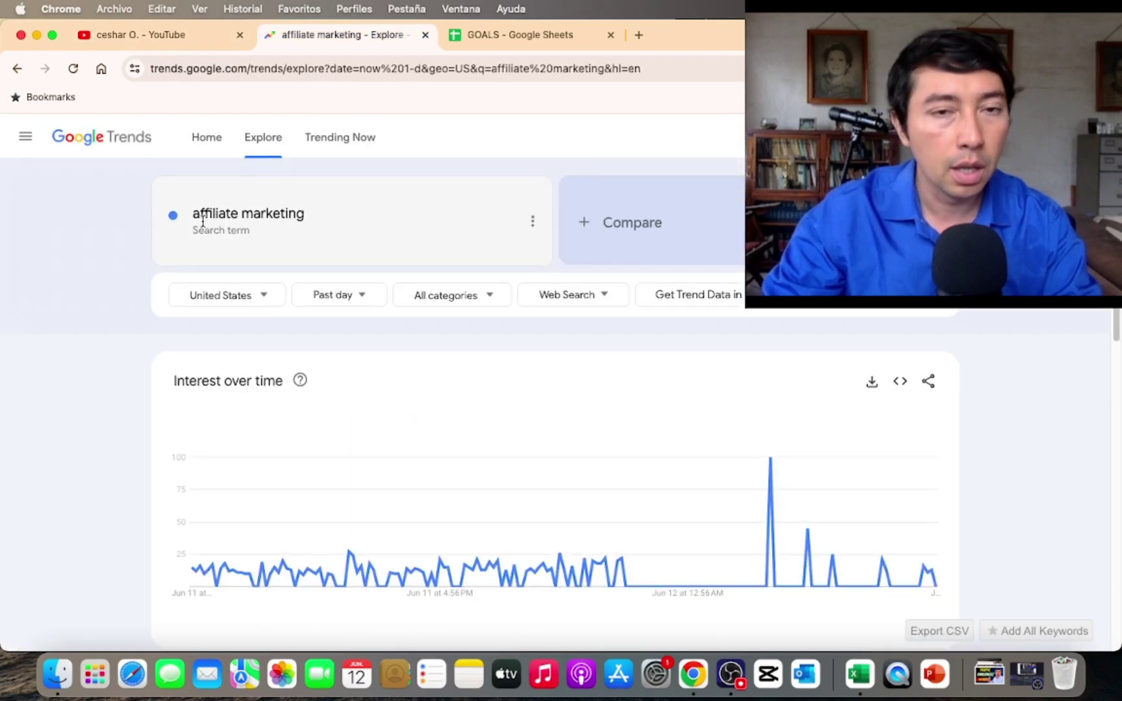
{"action": "mouse_move", "coordinate": [150, 177]}
{"action": "left_mouse_down"}
{"action": "mouse_move", "coordinate": [321, 266]}
{"action": "mouse_move", "coordinate": [145, 188]}
{"action": "left_mouse_up"}
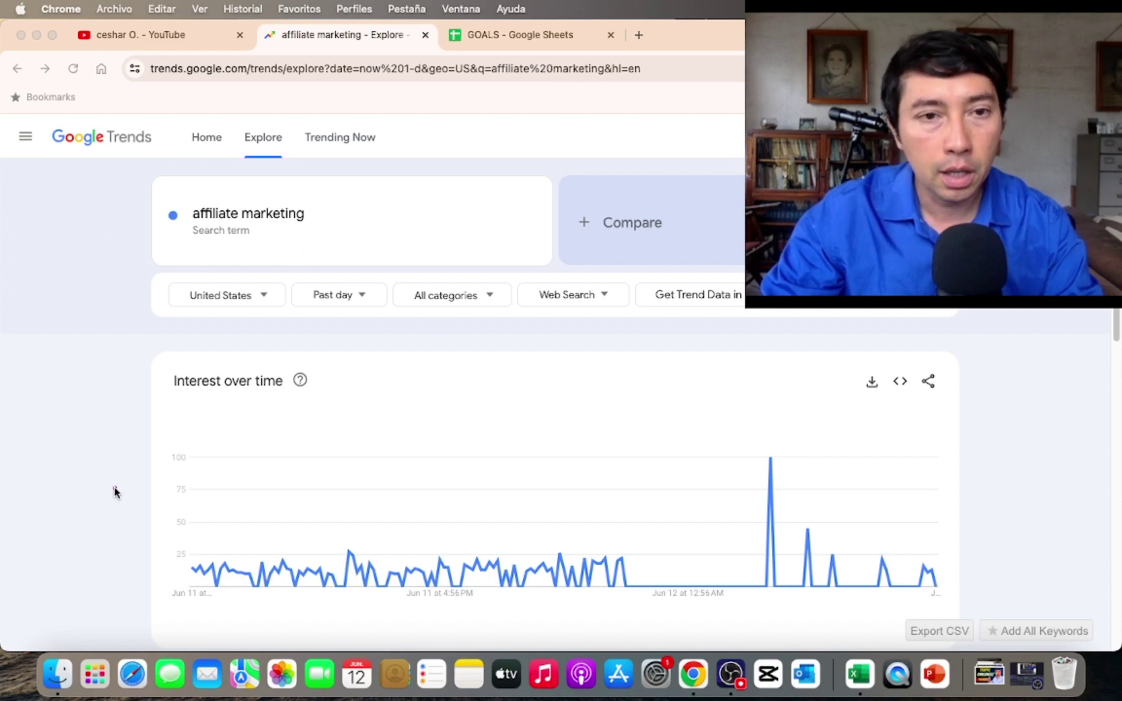
{"action": "left_click_drag", "start_coordinate": [114, 491], "coordinate": [194, 324]}
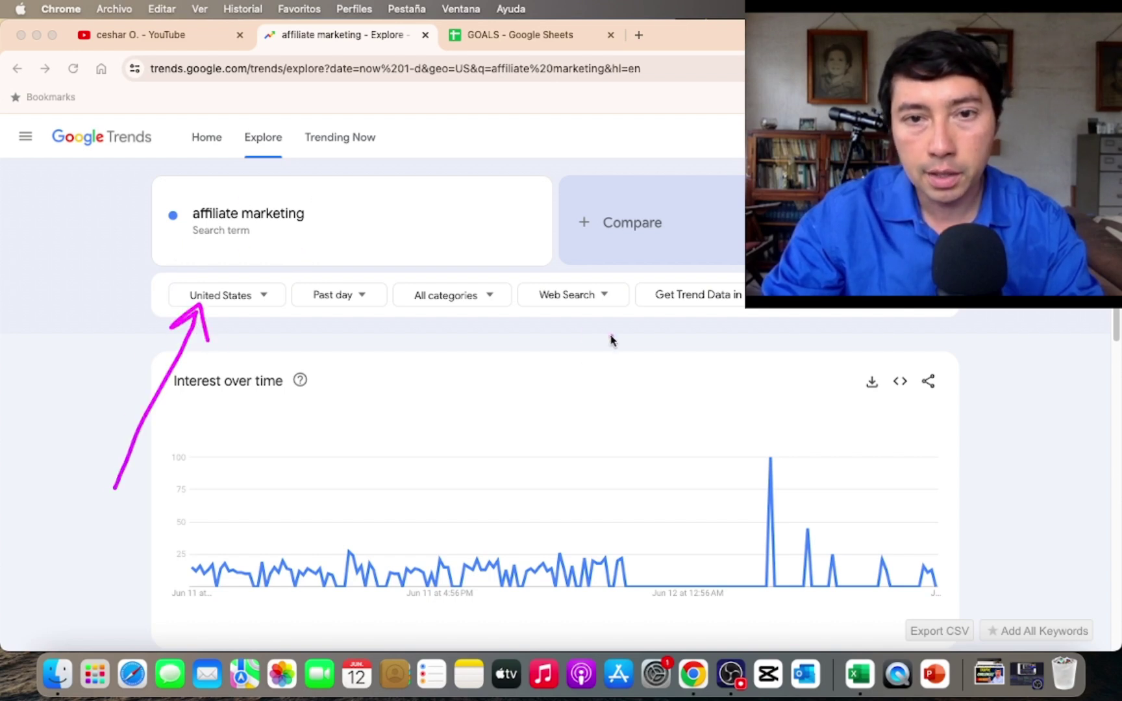
{"action": "left_click", "coordinate": [593, 300]}
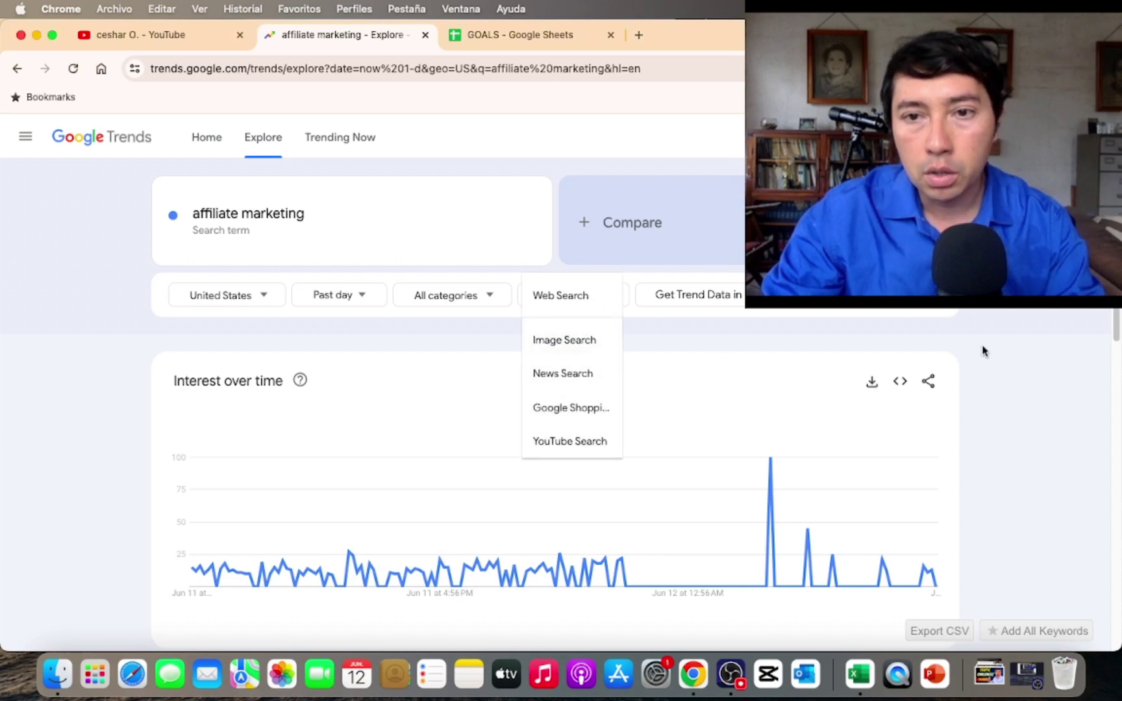
{"action": "left_click", "coordinate": [825, 333]}
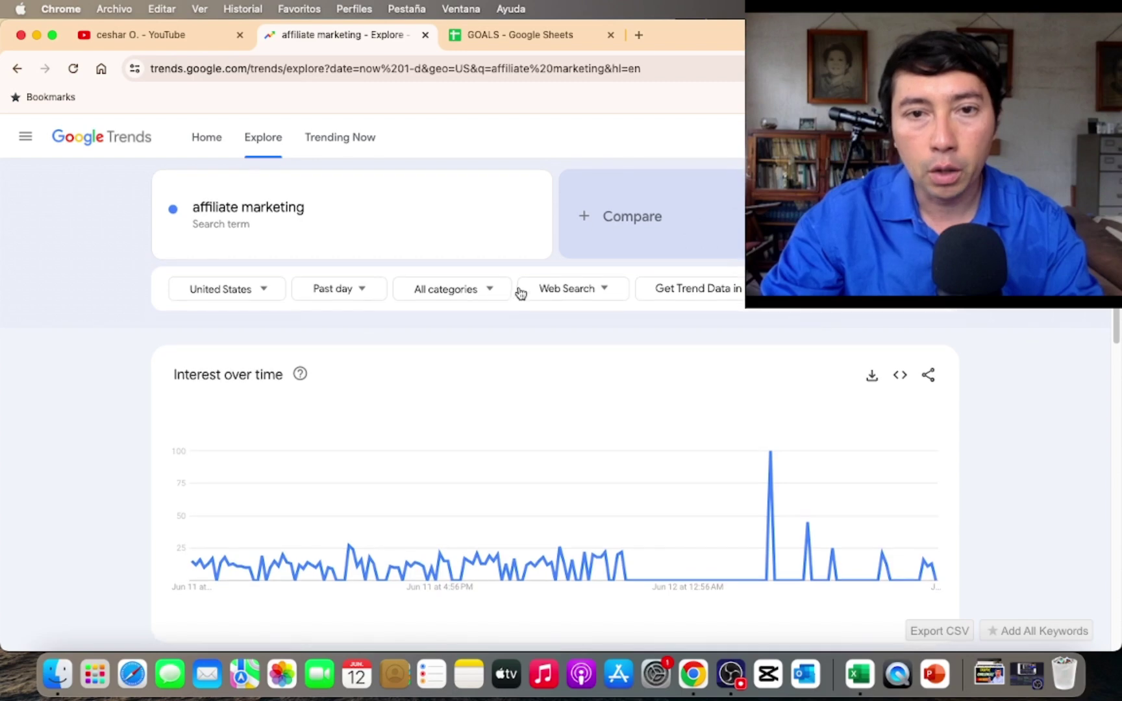
Examine the first page of rising related queries for affiliate marketing, marking the listed queries with freehand ticks
{"action": "scroll", "coordinate": [644, 296], "scroll_direction": "down", "scroll_amount": 10}
{"action": "scroll", "coordinate": [643, 299], "scroll_direction": "down", "scroll_amount": 3}
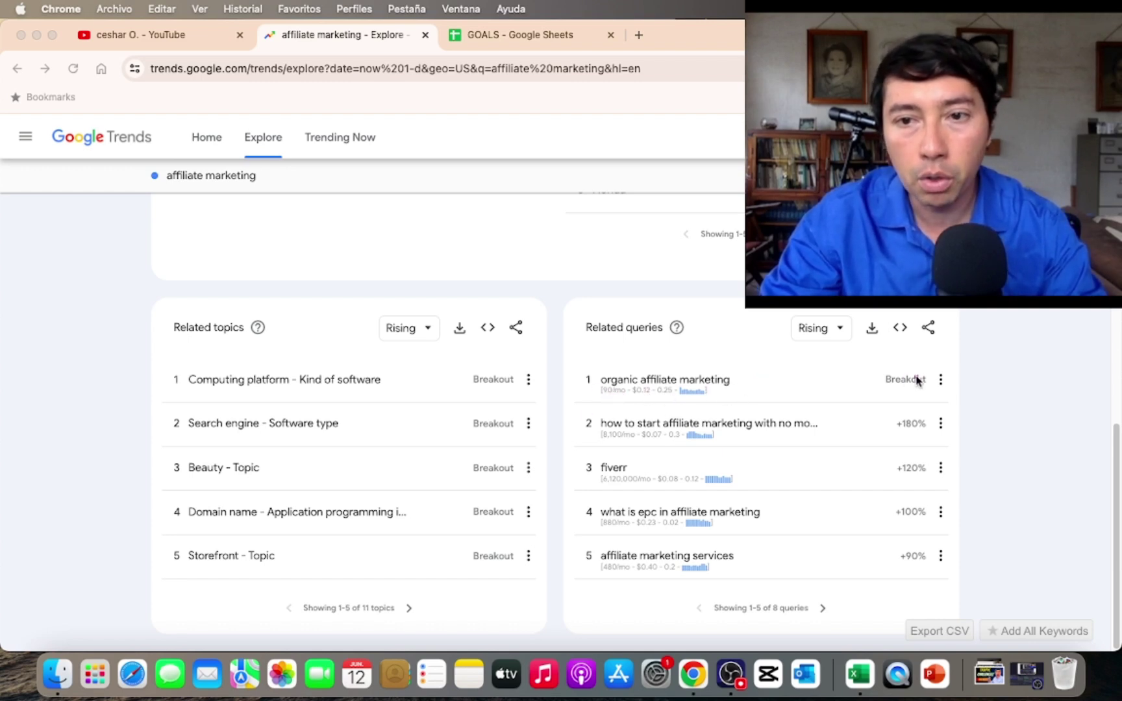
{"action": "left_click_drag", "start_coordinate": [883, 365], "coordinate": [877, 370]}
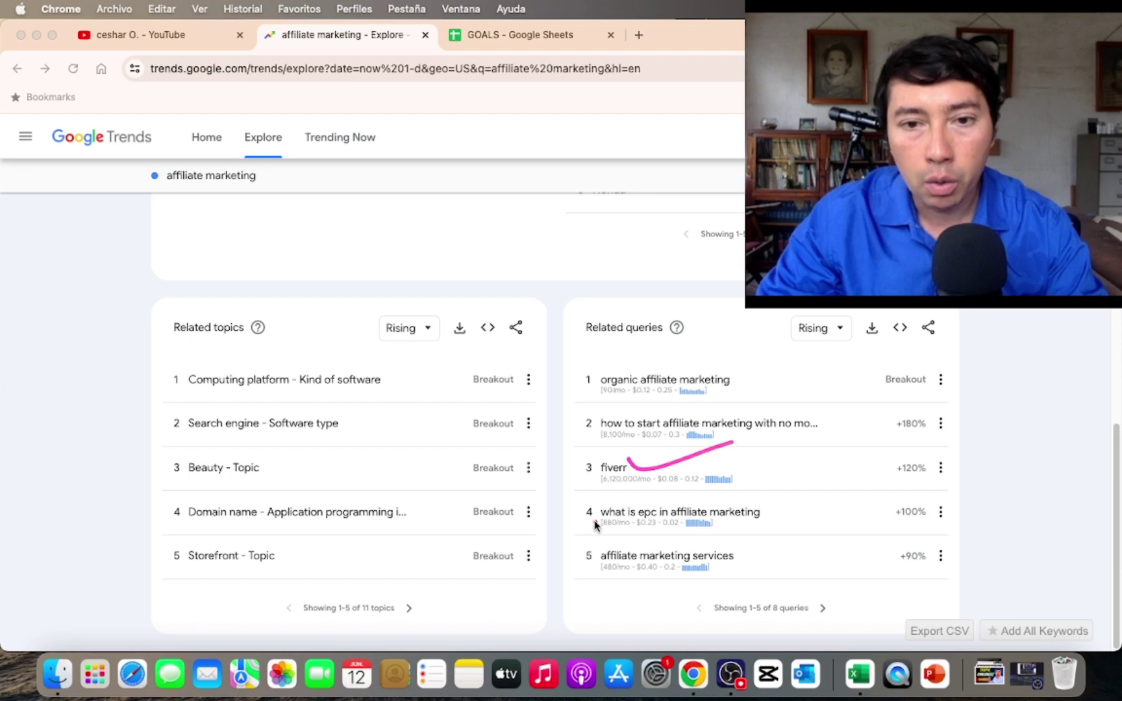
{"action": "left_click_drag", "start_coordinate": [764, 504], "coordinate": [810, 497]}
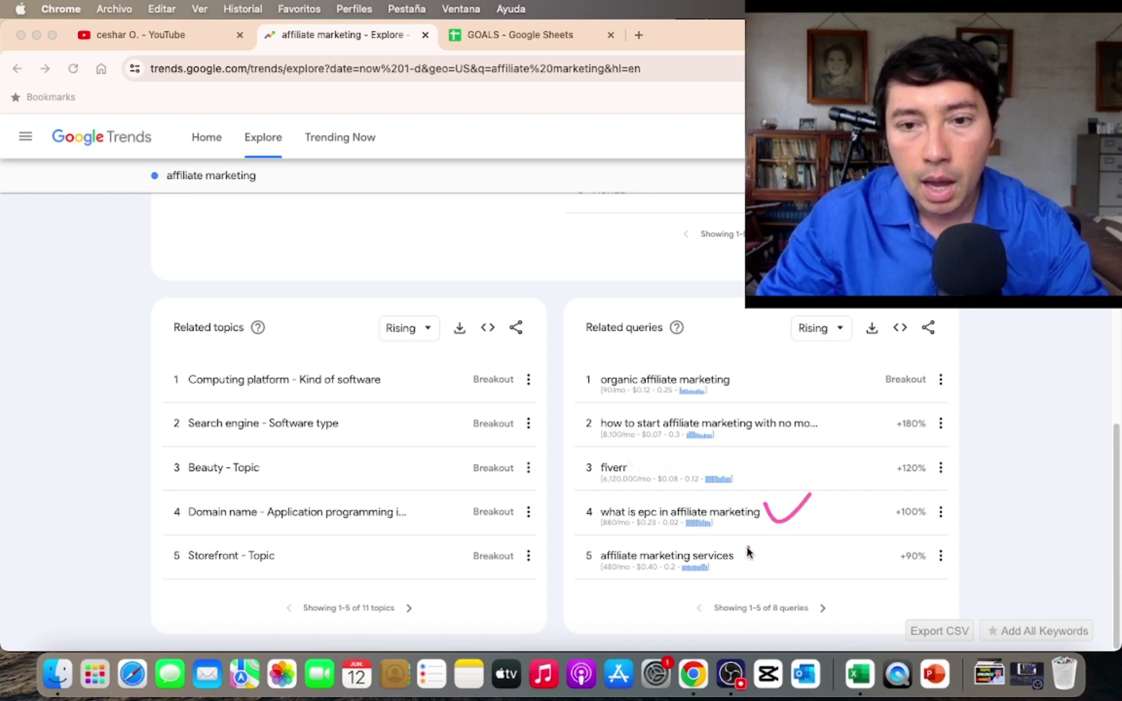
{"action": "left_click_drag", "start_coordinate": [751, 553], "coordinate": [798, 528]}
Check the second page of rising related queries and return to the first page
{"action": "left_click", "coordinate": [823, 609]}
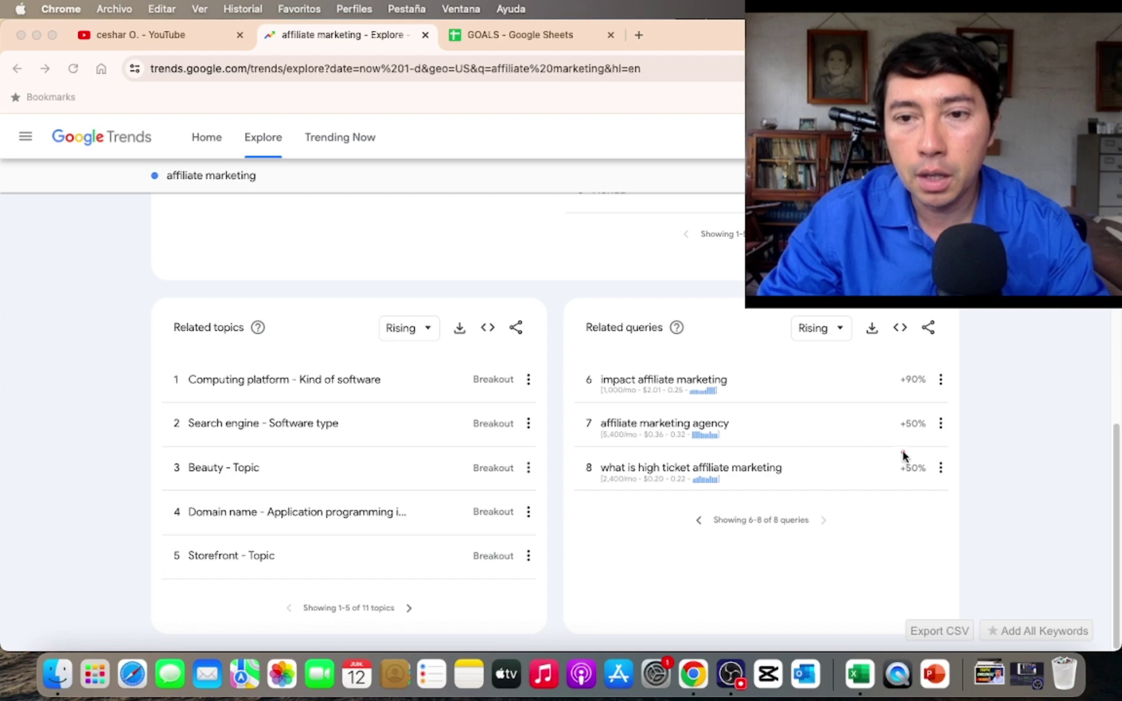
{"action": "left_click_drag", "start_coordinate": [903, 455], "coordinate": [925, 465]}
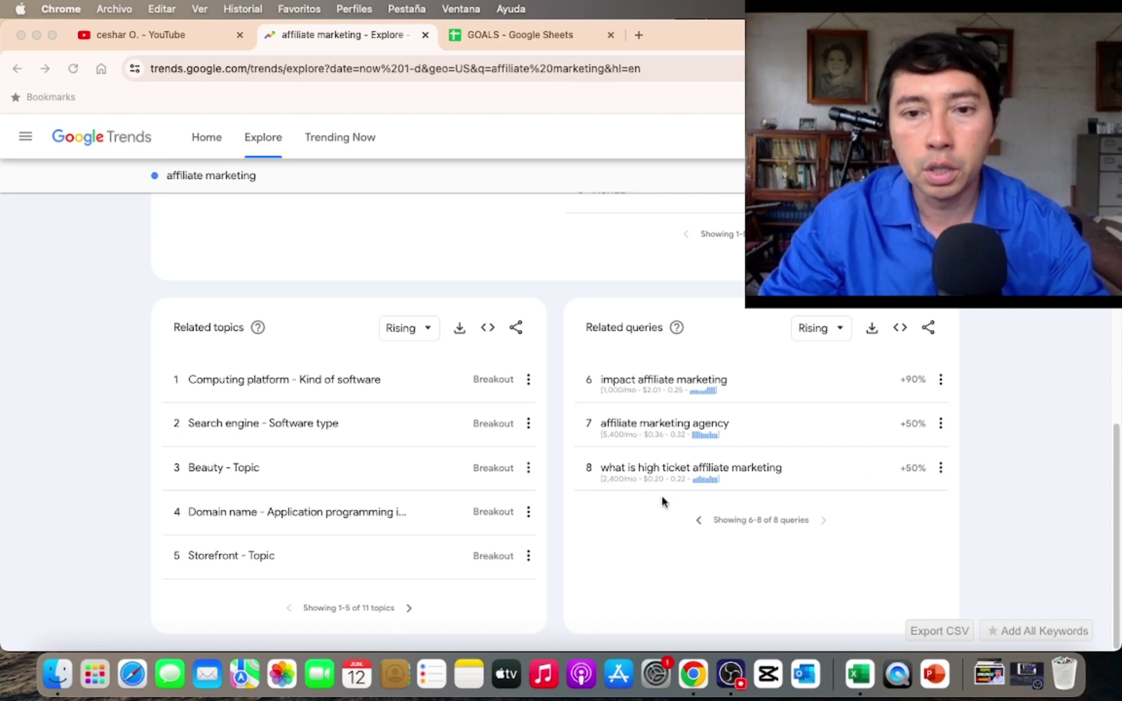
{"action": "left_click", "coordinate": [698, 523]}
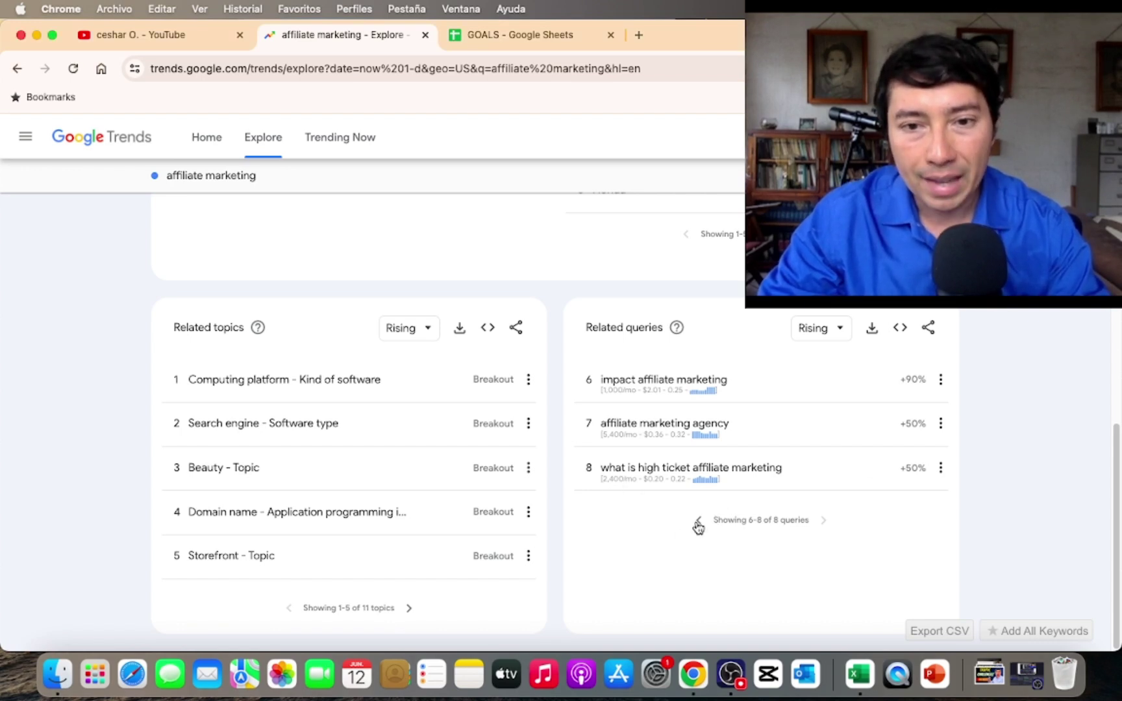
{"action": "left_click", "coordinate": [699, 523]}
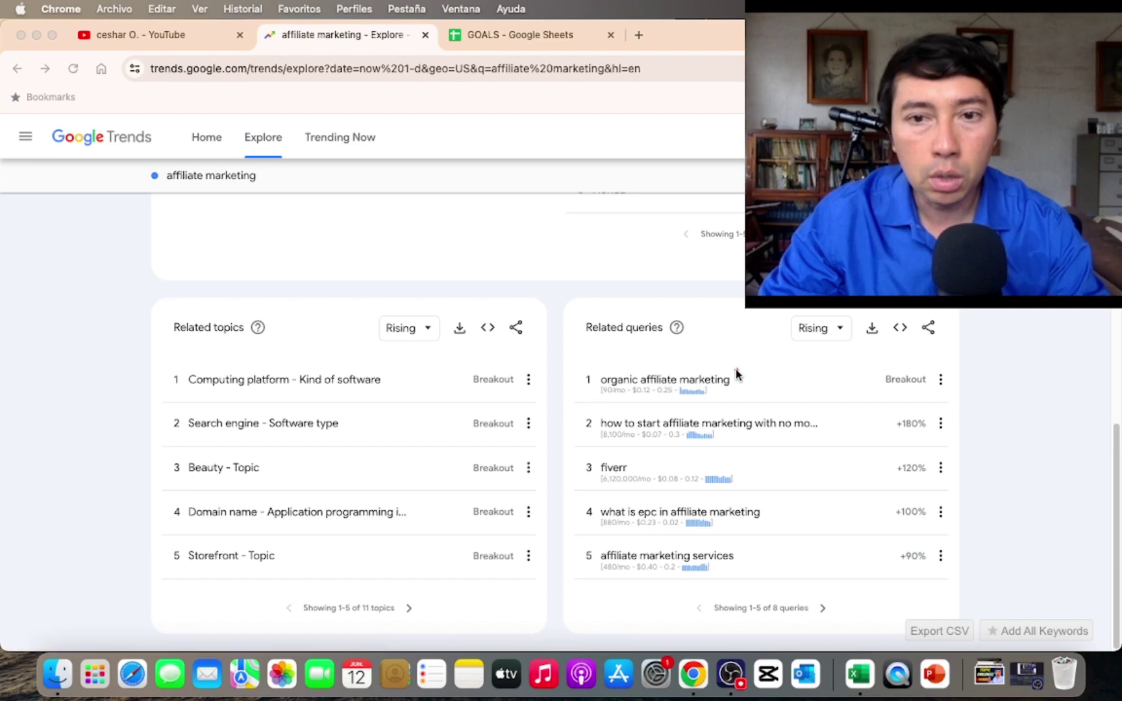
Switch to YouTube, search for "organic affiliate marketing" and skim the results
{"action": "left_click", "coordinate": [164, 37]}
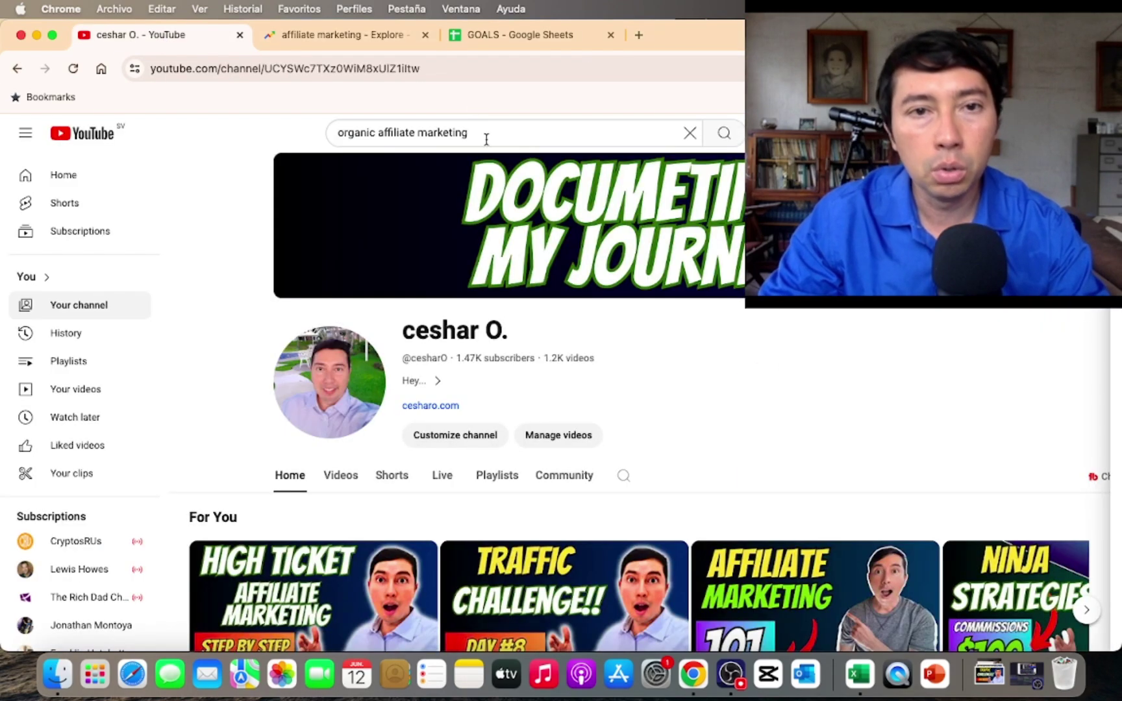
{"action": "left_click", "coordinate": [724, 135]}
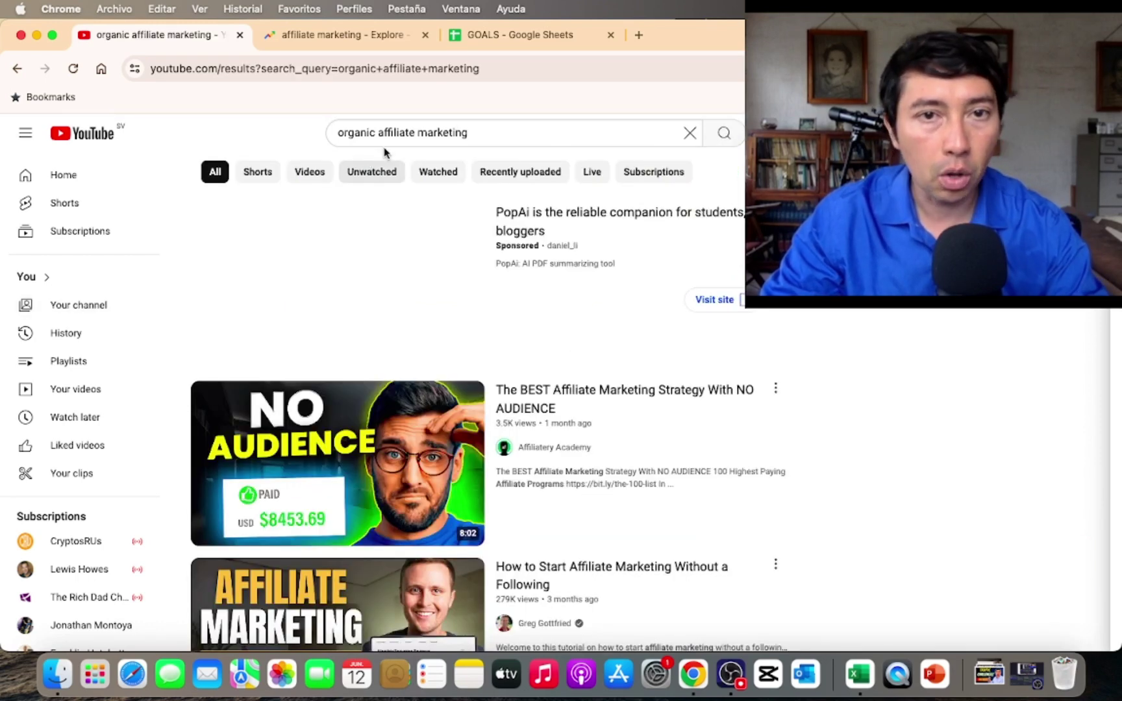
{"action": "scroll", "coordinate": [781, 312], "scroll_direction": "down", "scroll_amount": 10}
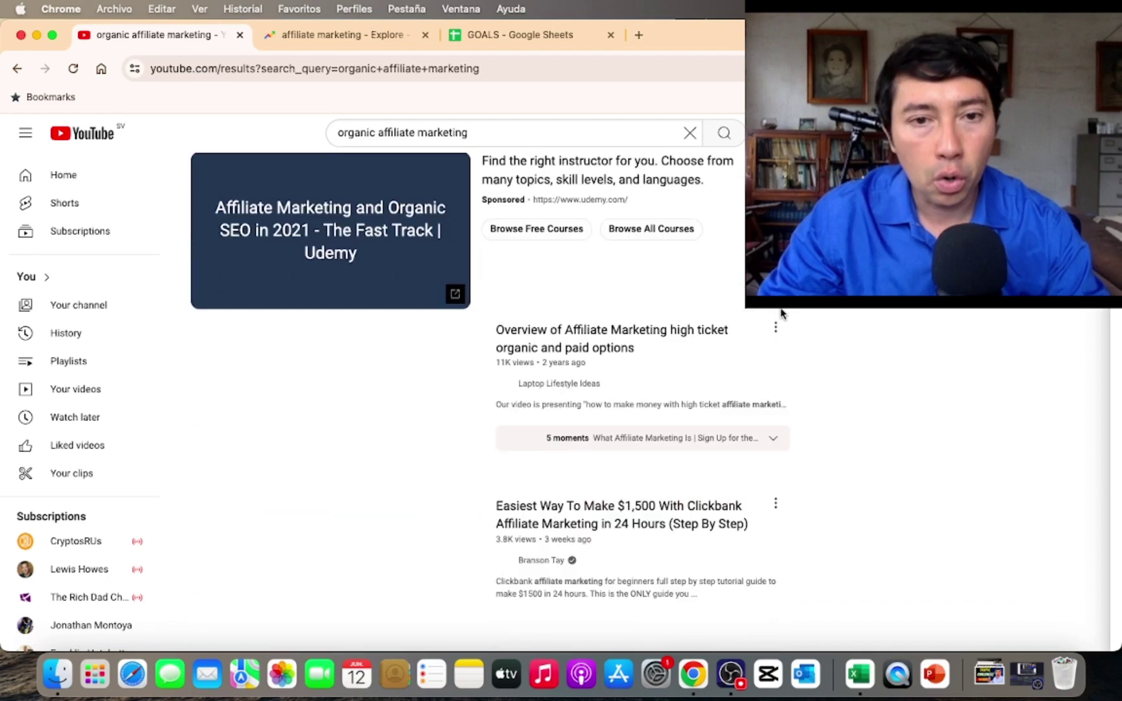
{"action": "scroll", "coordinate": [782, 313], "scroll_direction": "up", "scroll_amount": 10}
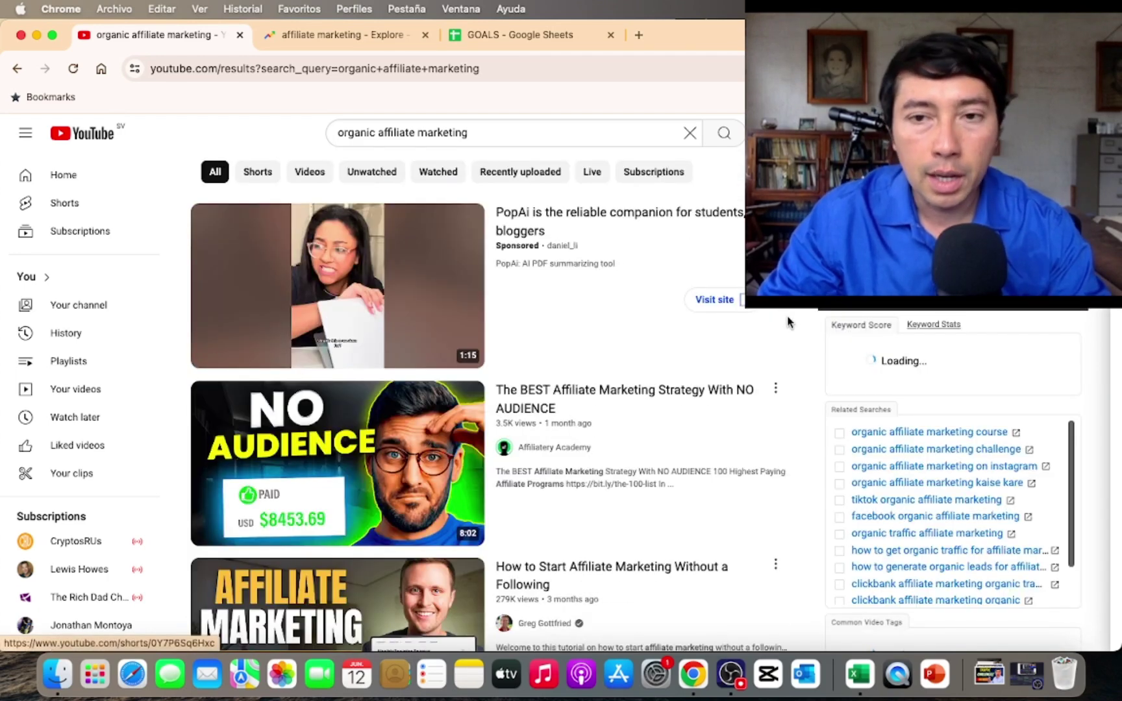
{"action": "scroll", "coordinate": [487, 403], "scroll_direction": "down", "scroll_amount": 10}
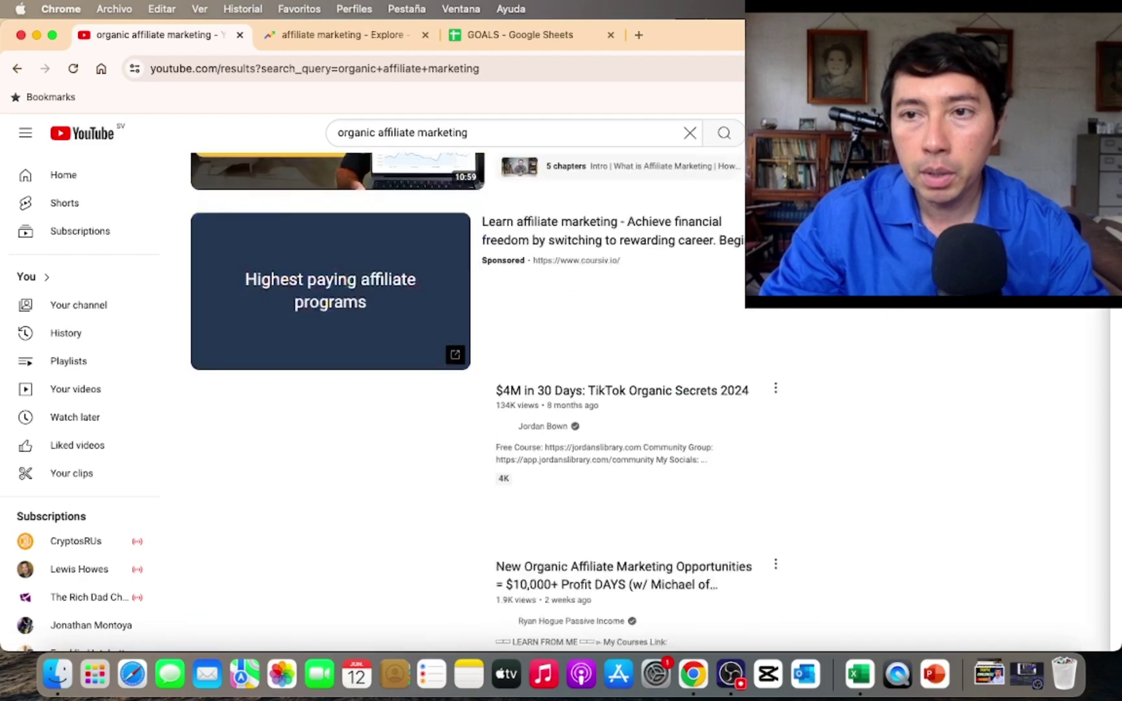
{"action": "scroll", "coordinate": [487, 403], "scroll_direction": "down", "scroll_amount": 2}
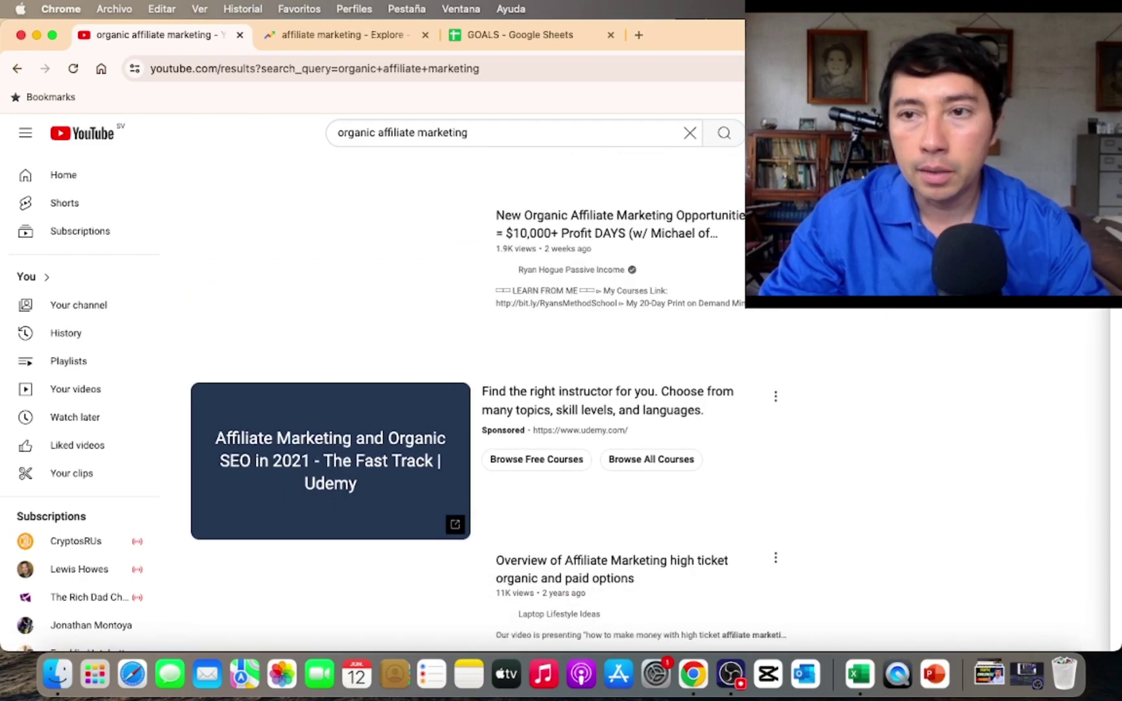
{"action": "scroll", "coordinate": [486, 402], "scroll_direction": "up", "scroll_amount": 12}
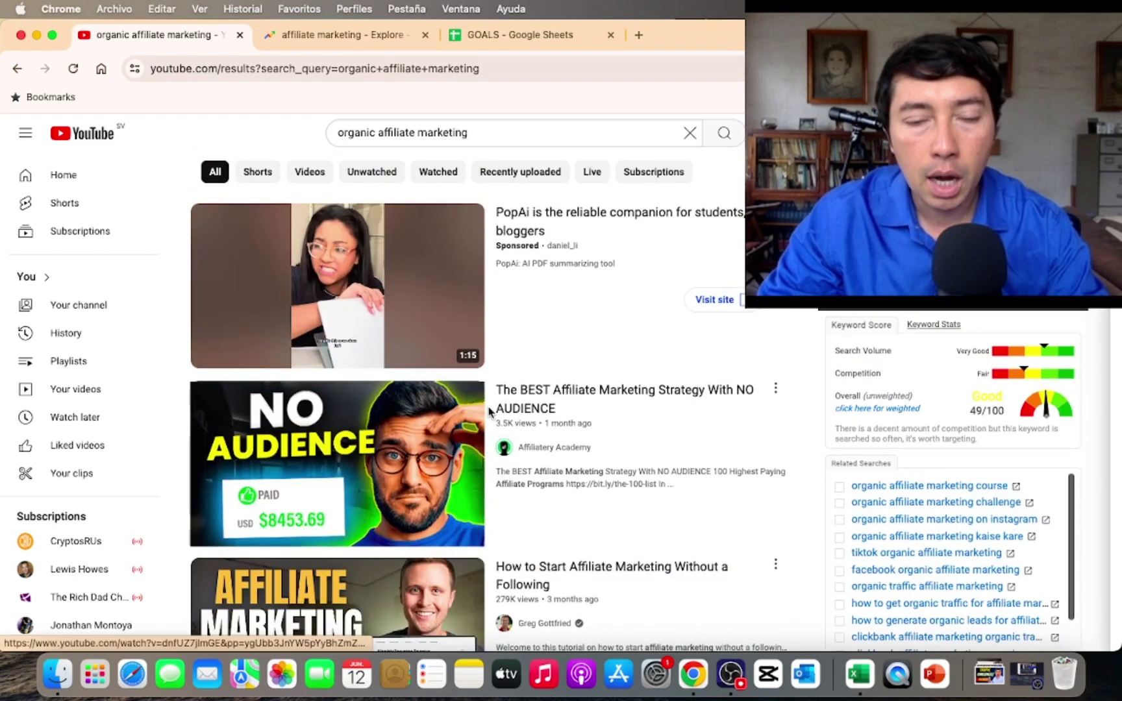
Examine the ranking videos' titles, view counts and ages for use of the keyword organic affiliate marketing, and return to the first result
{"action": "mouse_move", "coordinate": [621, 393]}
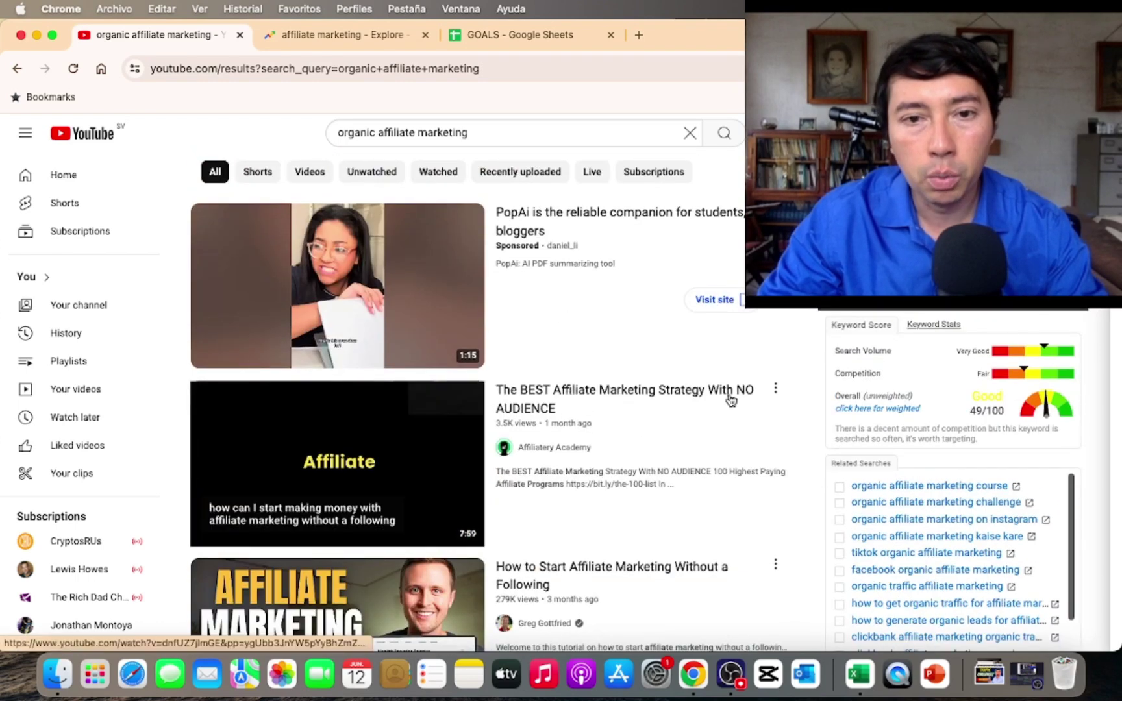
{"action": "scroll", "coordinate": [613, 367], "scroll_direction": "down", "scroll_amount": 2}
{"action": "scroll", "coordinate": [720, 442], "scroll_direction": "down", "scroll_amount": 4}
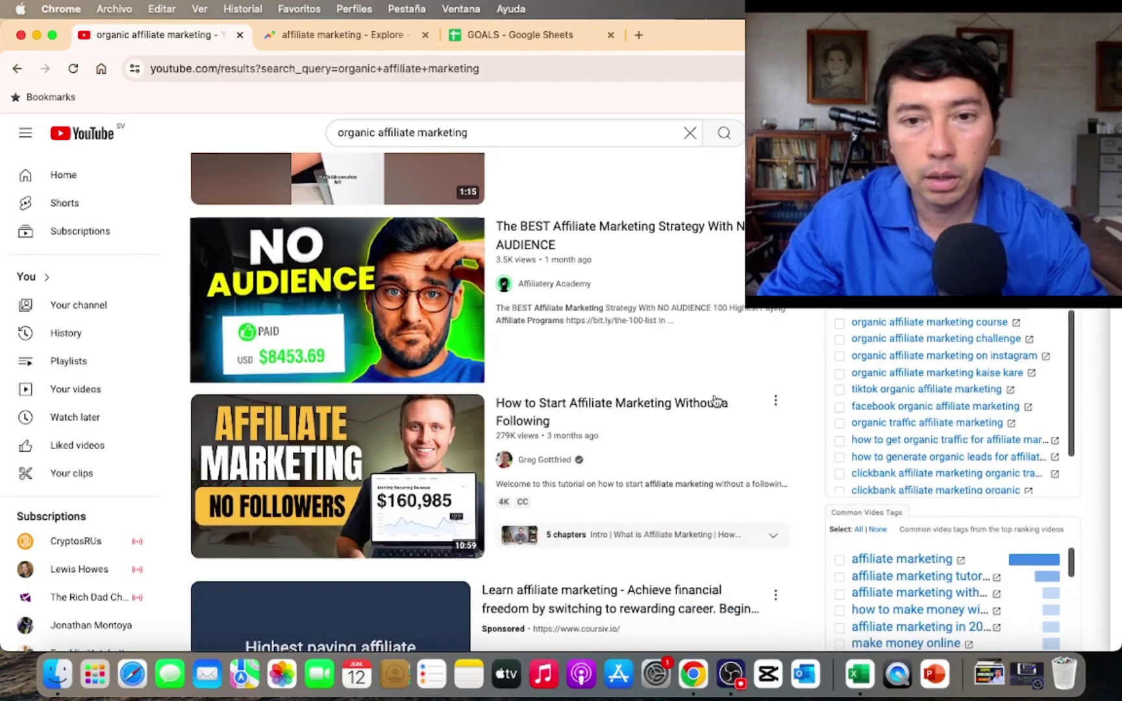
{"action": "scroll", "coordinate": [586, 360], "scroll_direction": "down", "scroll_amount": 10}
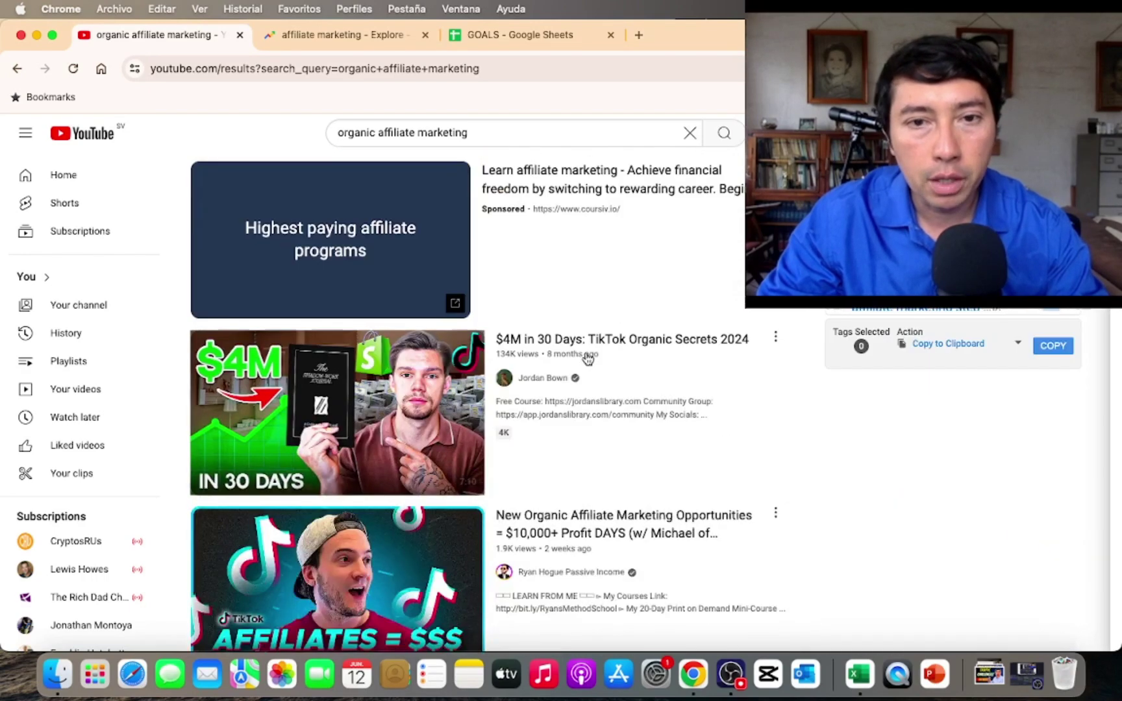
{"action": "scroll", "coordinate": [586, 361], "scroll_direction": "down", "scroll_amount": 10}
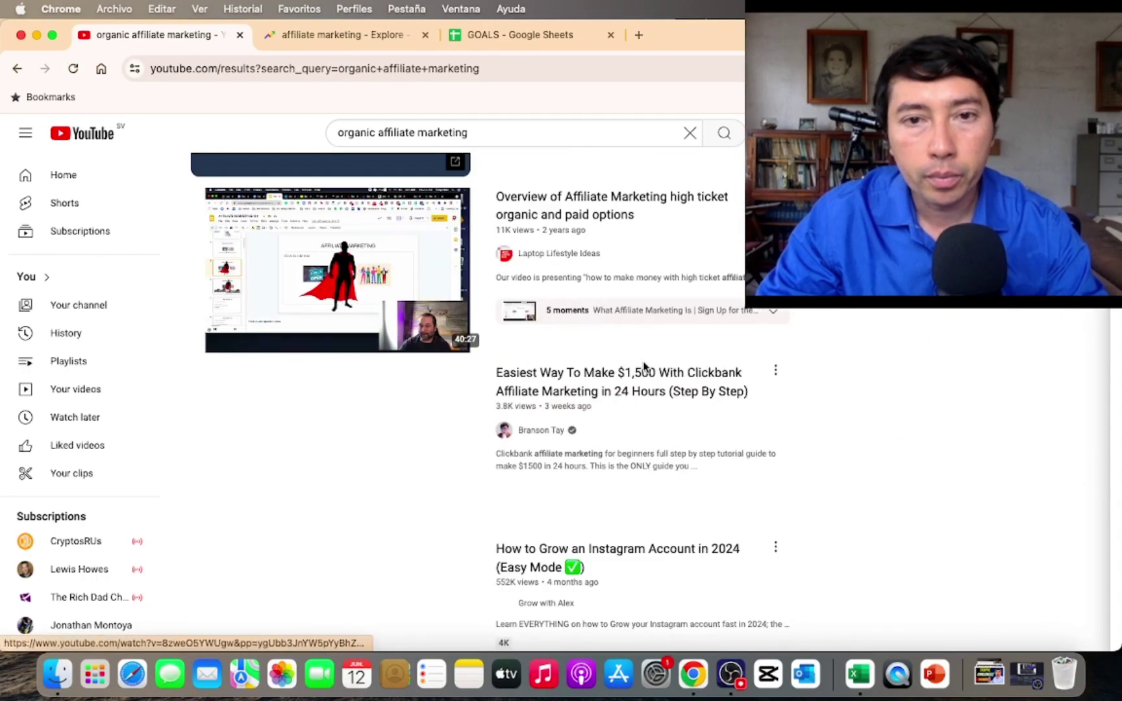
{"action": "scroll", "coordinate": [674, 371], "scroll_direction": "down", "scroll_amount": 5}
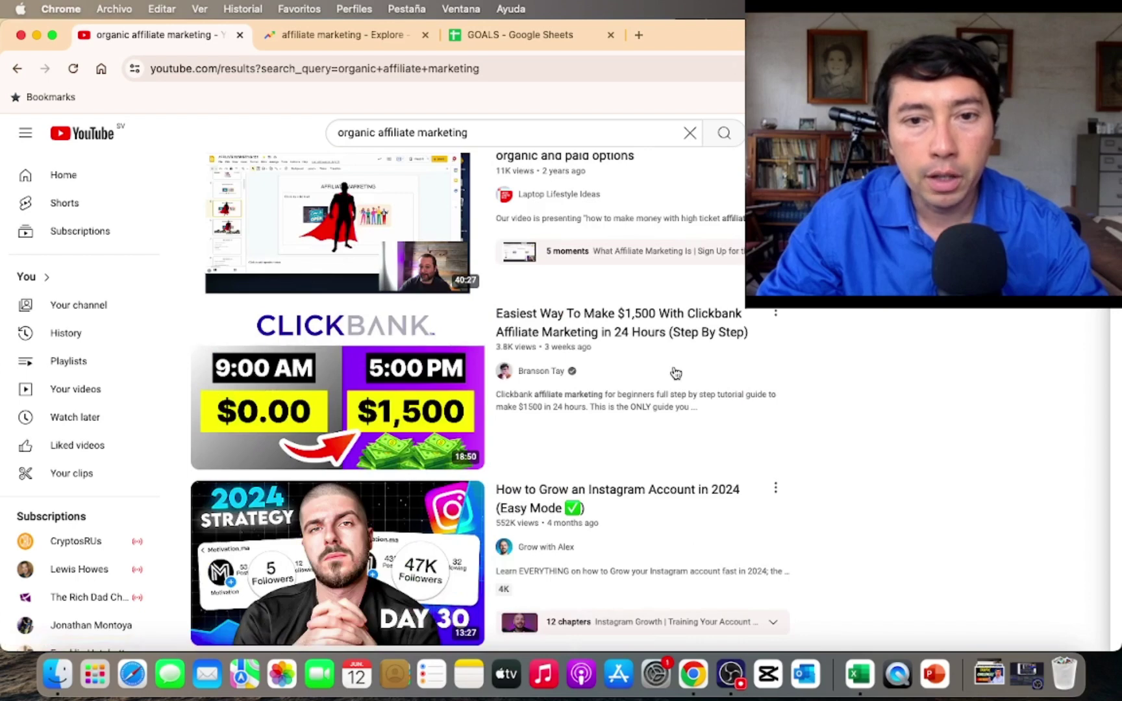
{"action": "scroll", "coordinate": [674, 372], "scroll_direction": "down", "scroll_amount": 4}
{"action": "scroll", "coordinate": [626, 383], "scroll_direction": "up", "scroll_amount": 15}
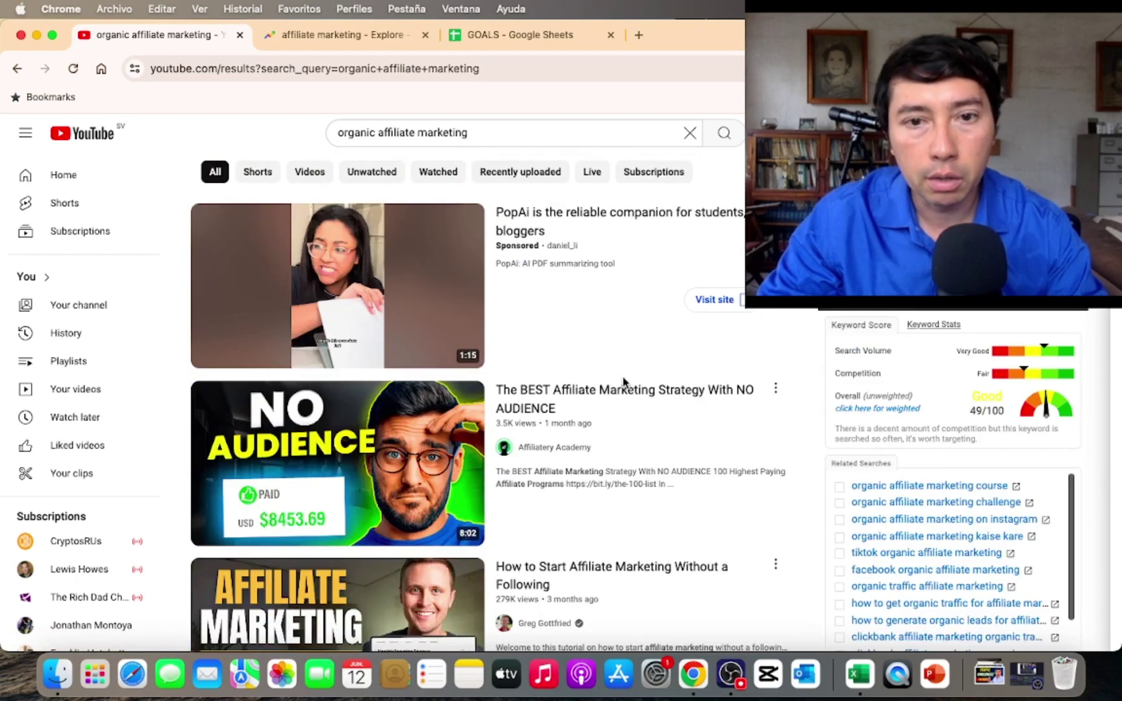
Compare the top result titles with the keyword, box "Organic Affiliate Marketing" in the New Organic Affiliate Marketing Opportunities title, and underline that video's age
{"action": "mouse_move", "coordinate": [544, 415]}
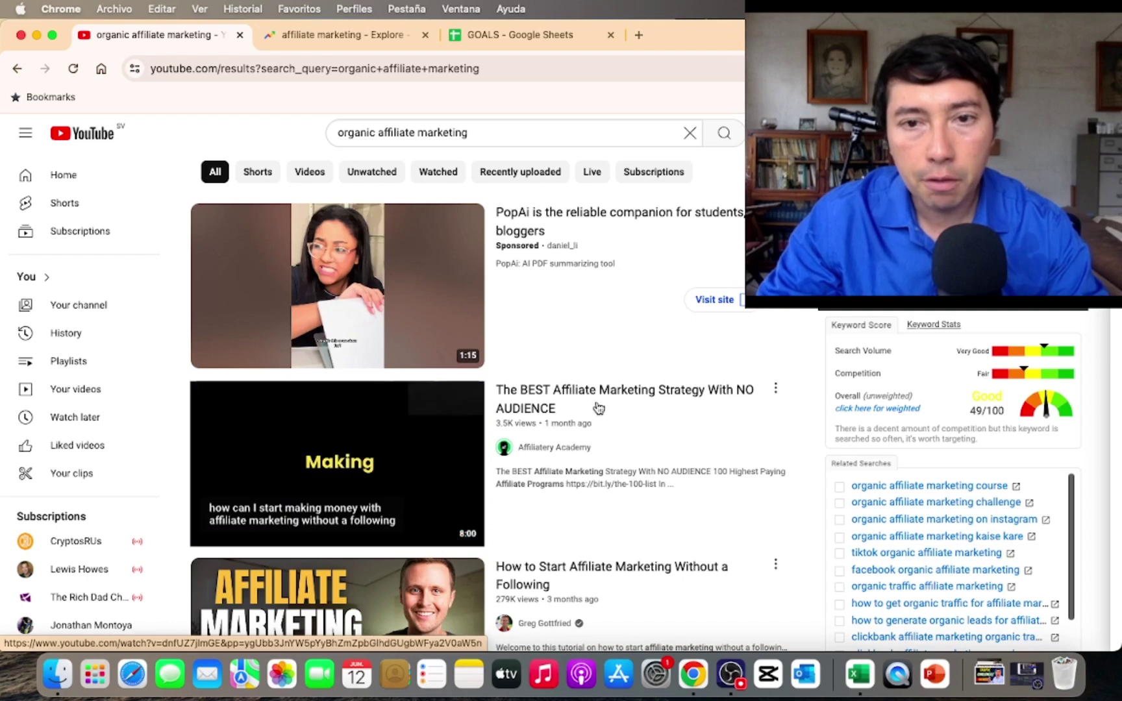
{"action": "scroll", "coordinate": [684, 394], "scroll_direction": "down", "scroll_amount": 4}
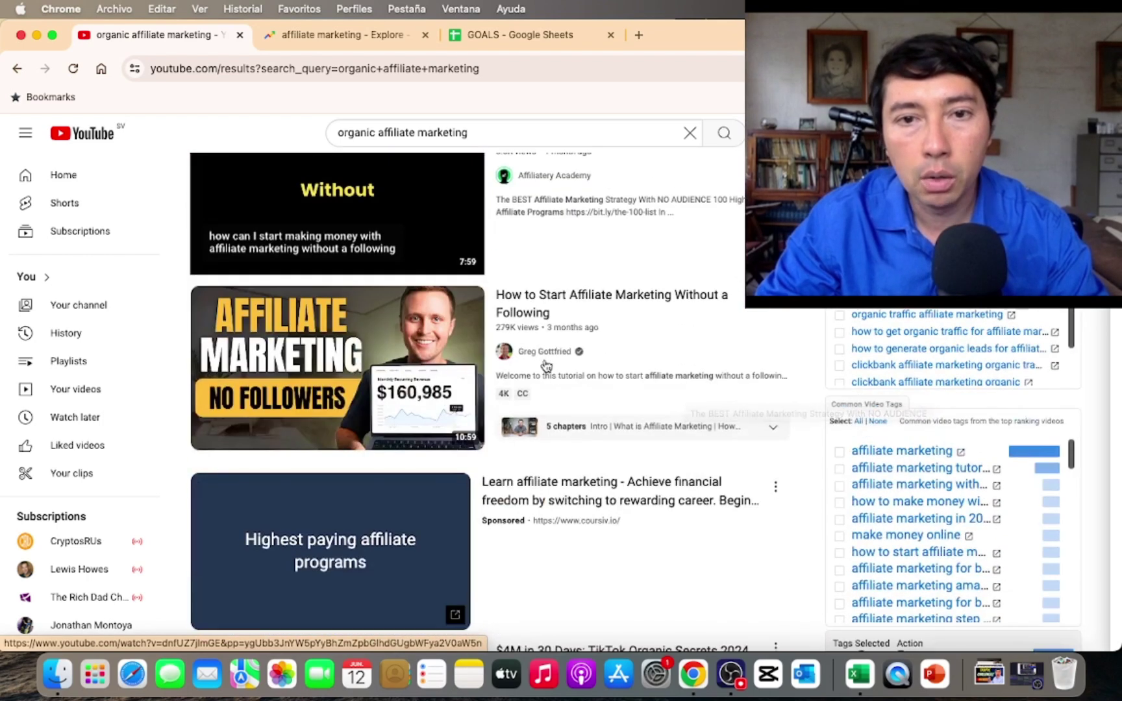
{"action": "scroll", "coordinate": [671, 315], "scroll_direction": "down", "scroll_amount": 5}
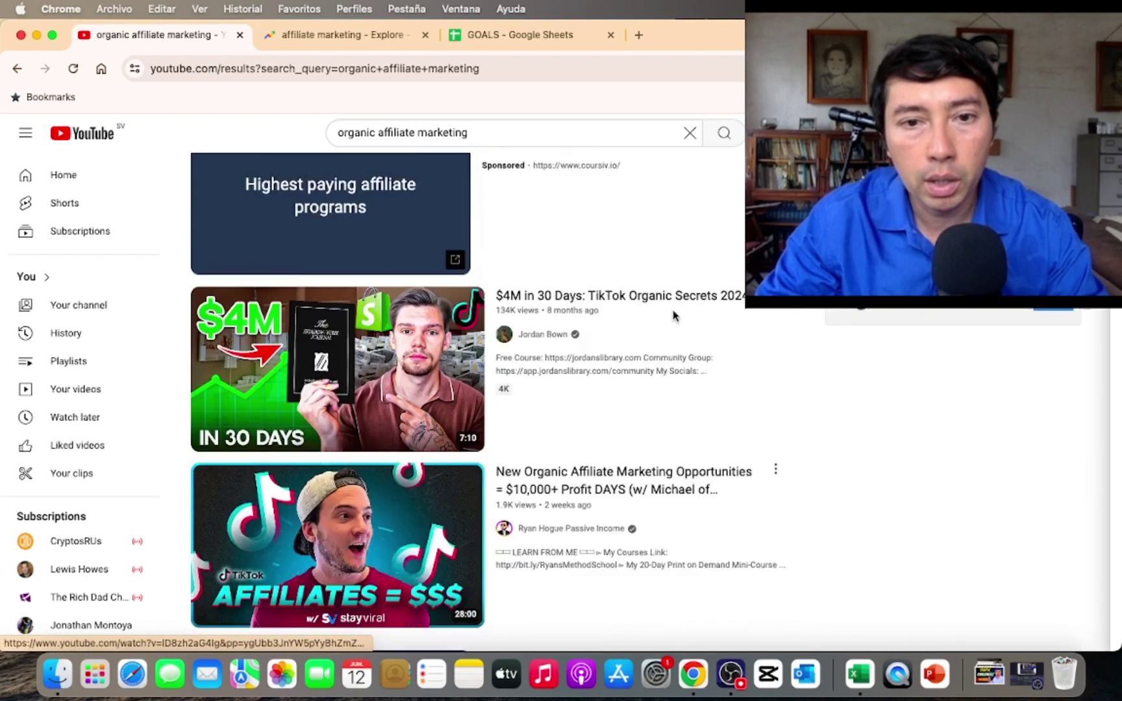
{"action": "mouse_move", "coordinate": [509, 271]}
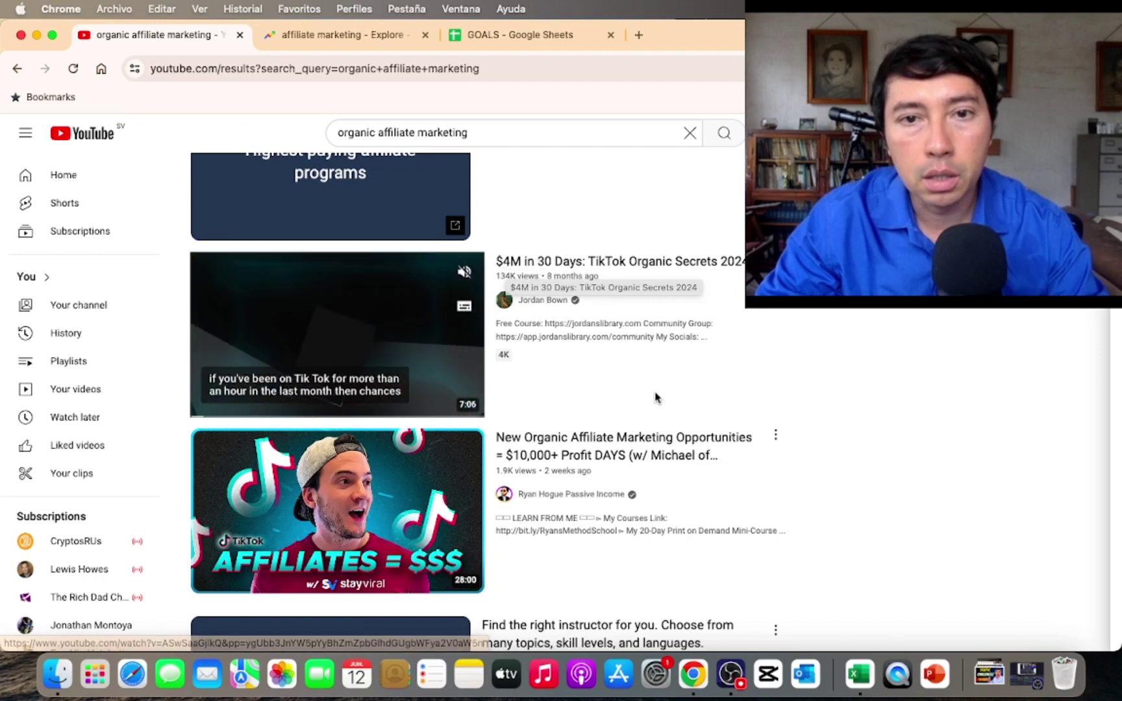
{"action": "scroll", "coordinate": [689, 357], "scroll_direction": "down", "scroll_amount": 1}
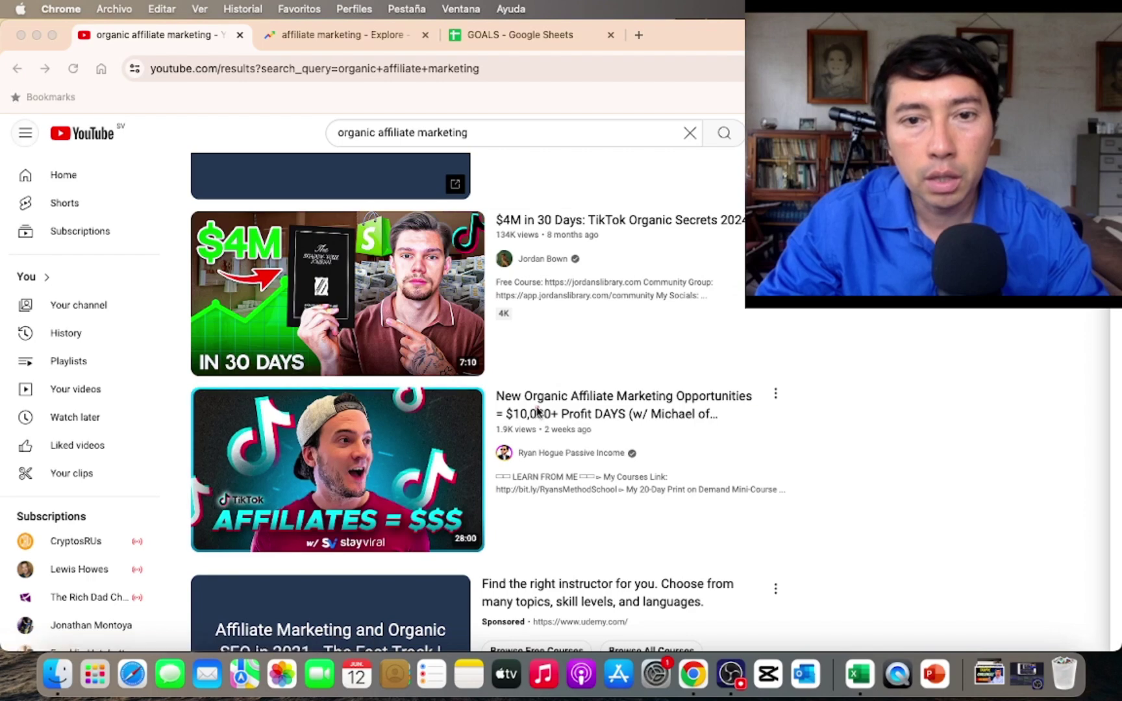
{"action": "left_click_drag", "start_coordinate": [519, 382], "coordinate": [521, 405]}
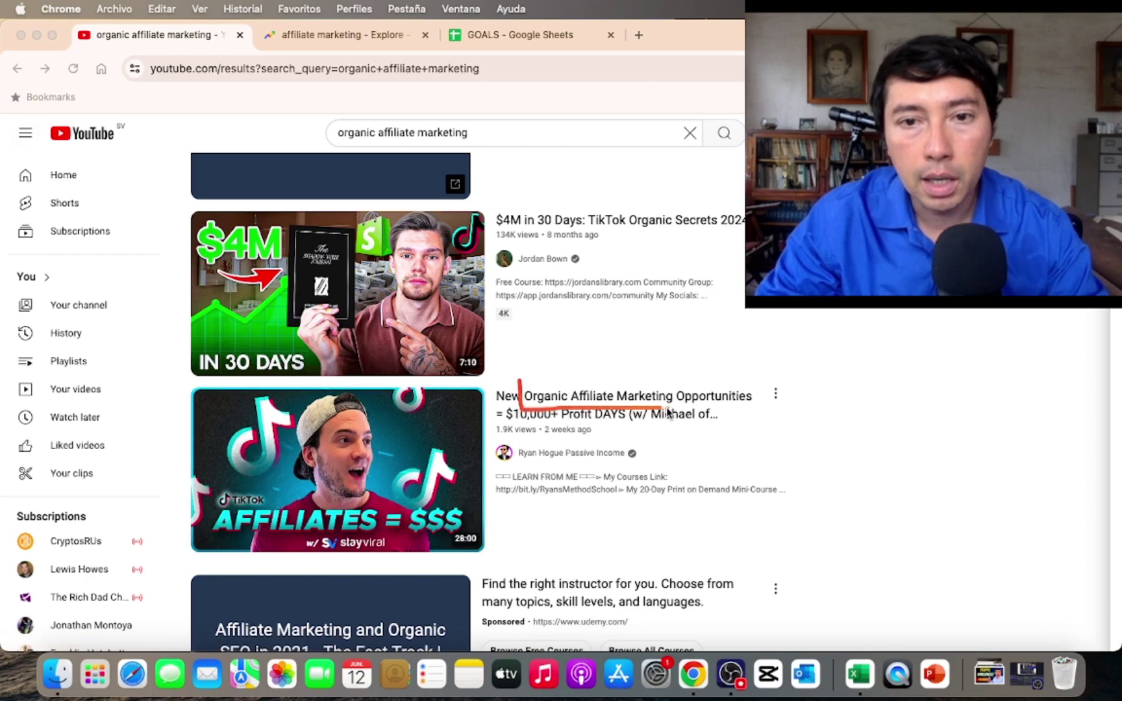
{"action": "left_click_drag", "start_coordinate": [680, 383], "coordinate": [520, 383]}
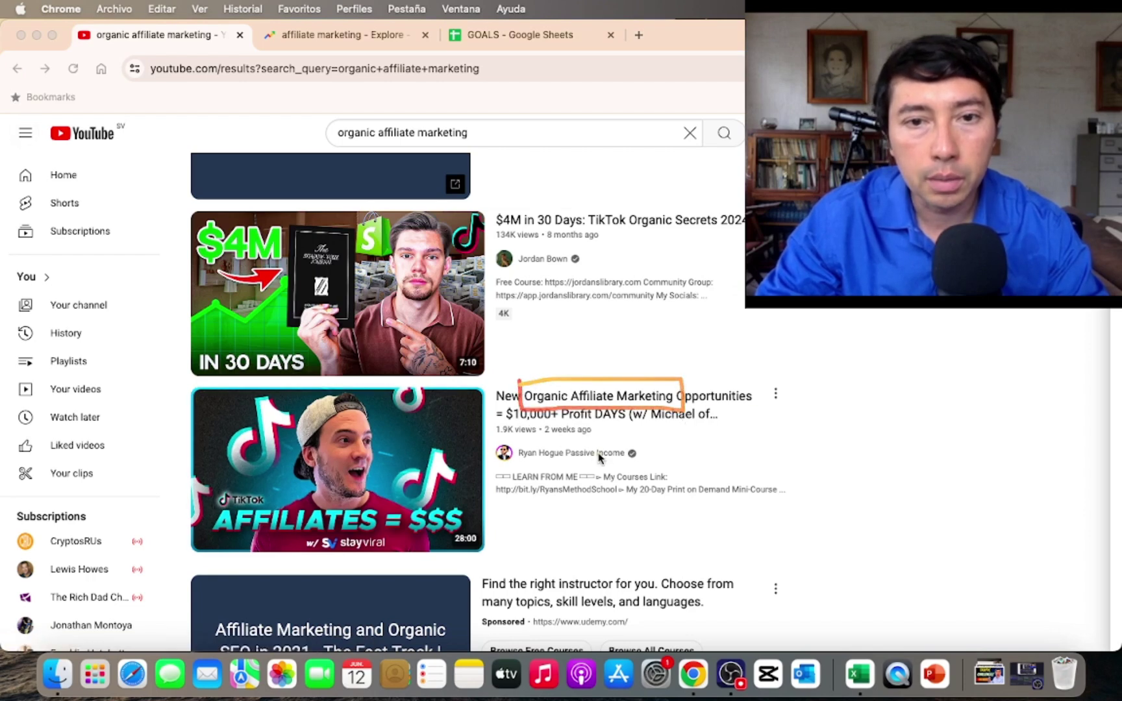
{"action": "left_click_drag", "start_coordinate": [551, 441], "coordinate": [605, 441]}
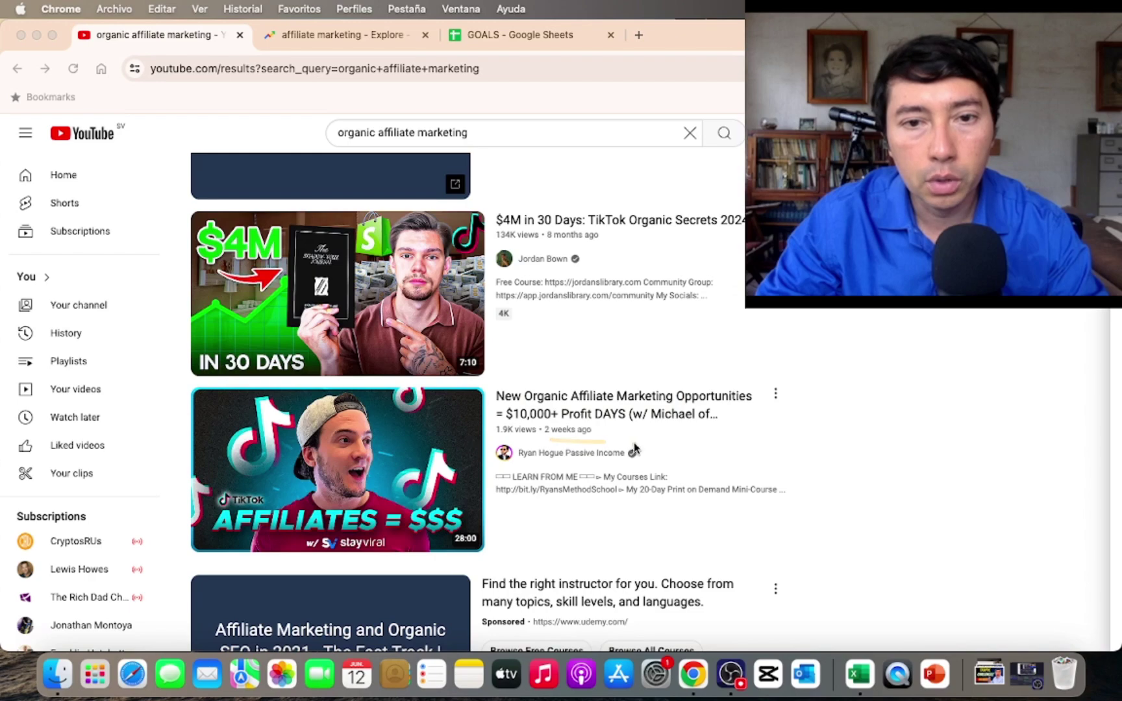
Skim further down the YouTube results for titles that use organic affiliate marketing, and return to the first result
{"action": "scroll", "coordinate": [840, 392], "scroll_direction": "down", "scroll_amount": 10}
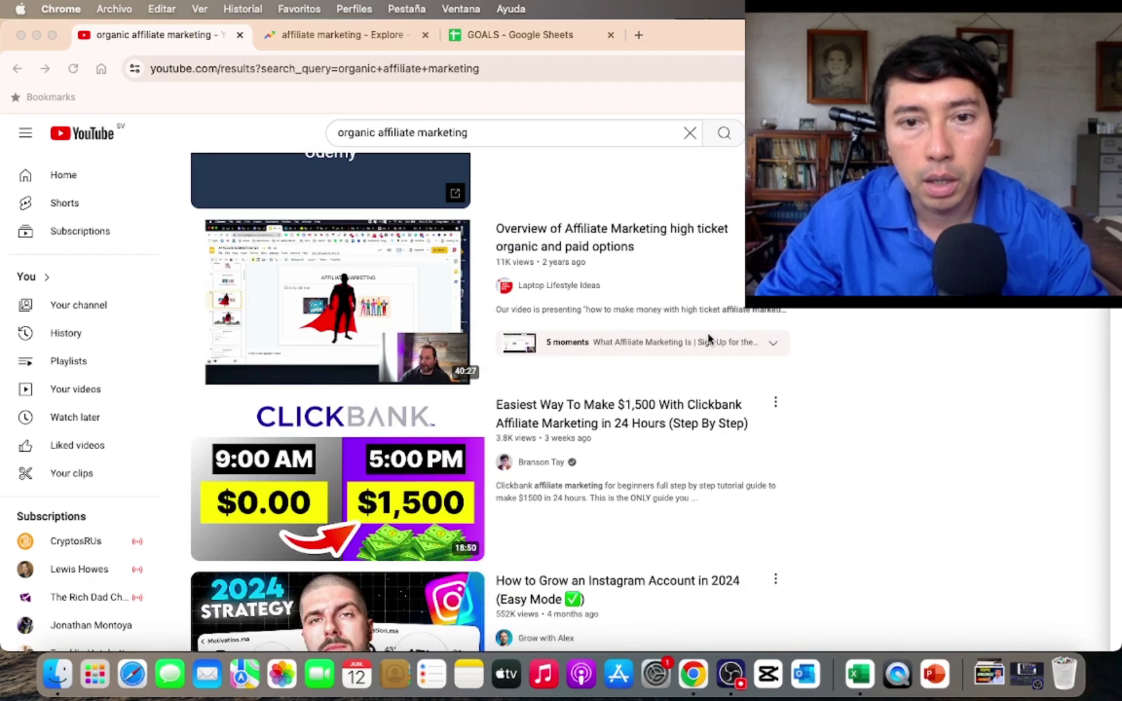
{"action": "scroll", "coordinate": [708, 338], "scroll_direction": "down", "scroll_amount": 12}
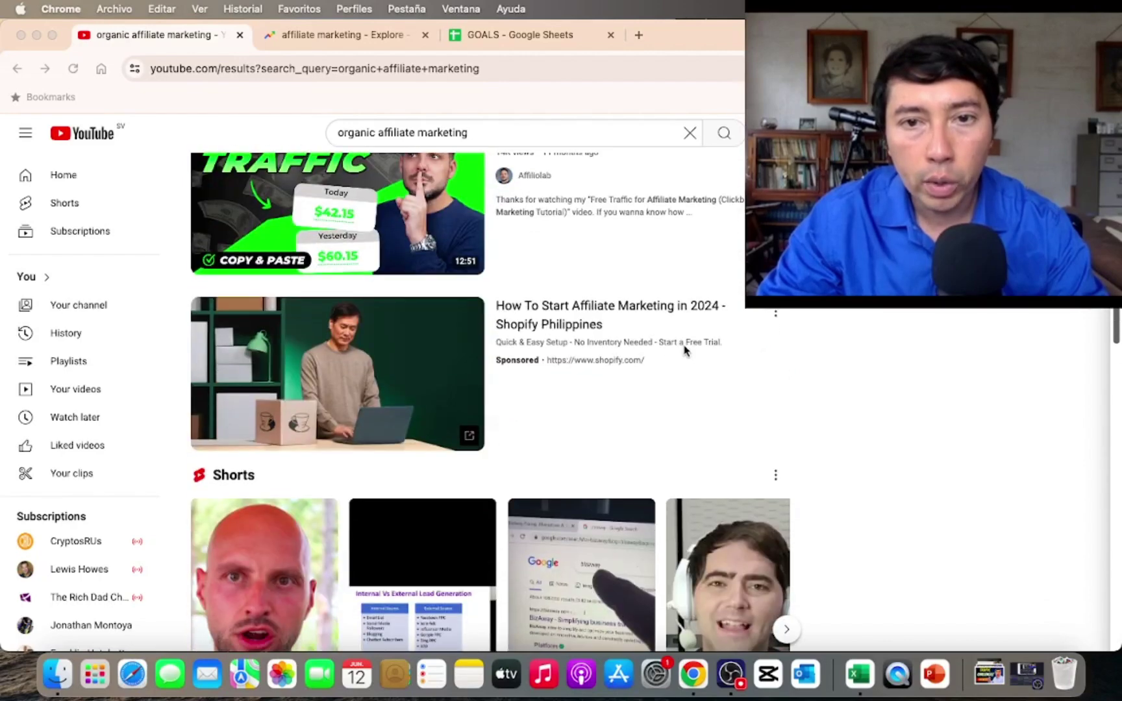
{"action": "scroll", "coordinate": [683, 350], "scroll_direction": "down", "scroll_amount": 20}
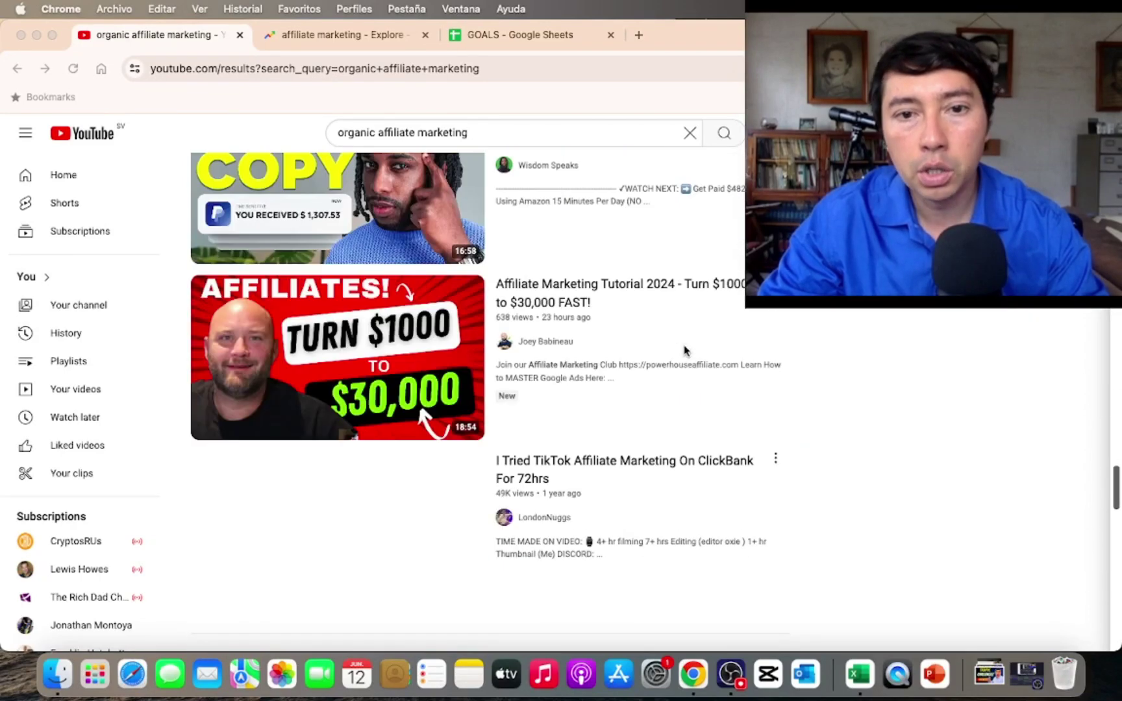
{"action": "scroll", "coordinate": [683, 351], "scroll_direction": "down", "scroll_amount": 10}
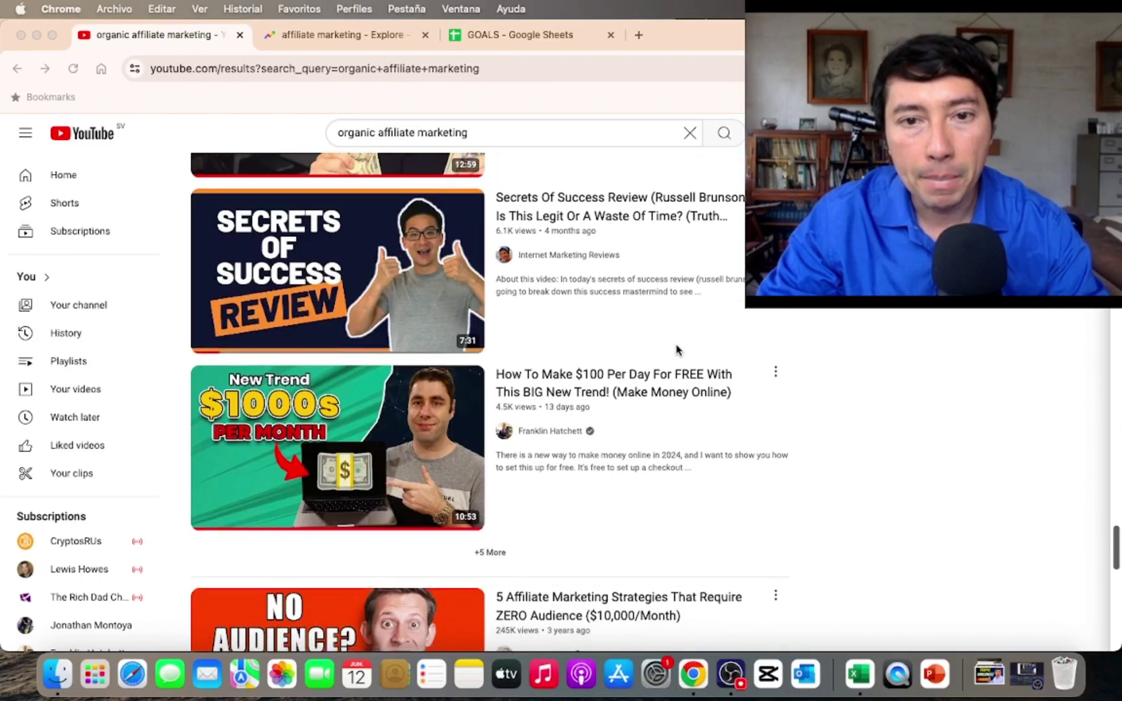
{"action": "scroll", "coordinate": [676, 351], "scroll_direction": "down", "scroll_amount": 5}
{"action": "scroll", "coordinate": [676, 351], "scroll_direction": "down", "scroll_amount": 8}
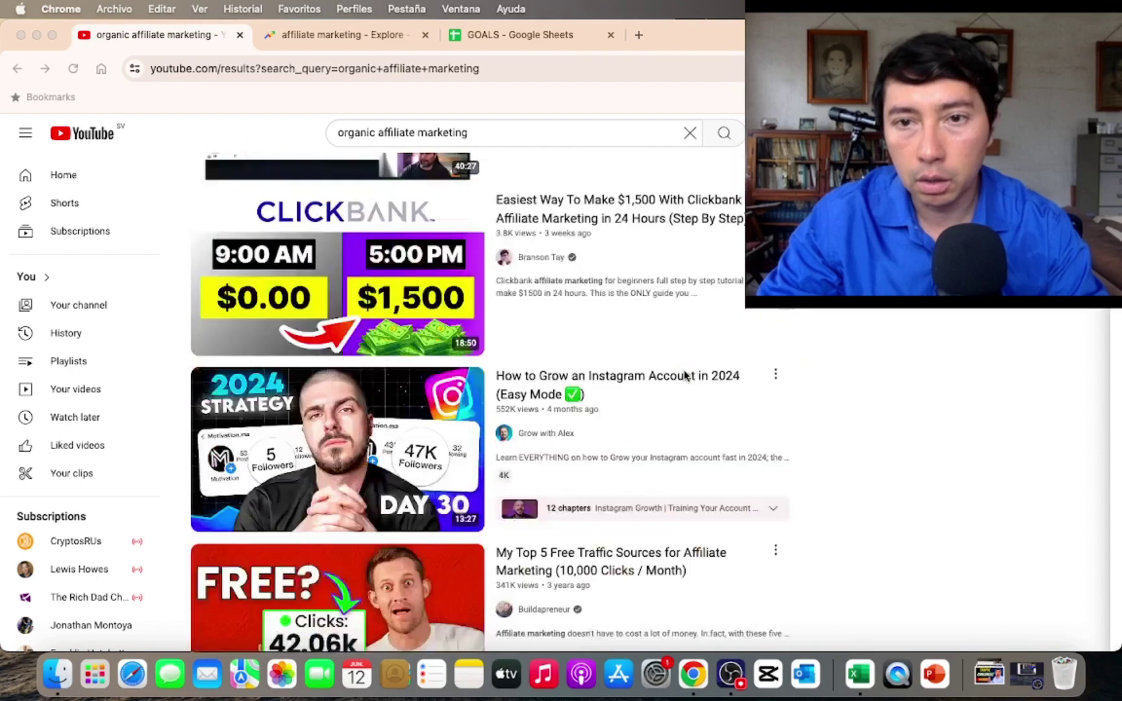
{"action": "scroll", "coordinate": [685, 375], "scroll_direction": "up", "scroll_amount": 20}
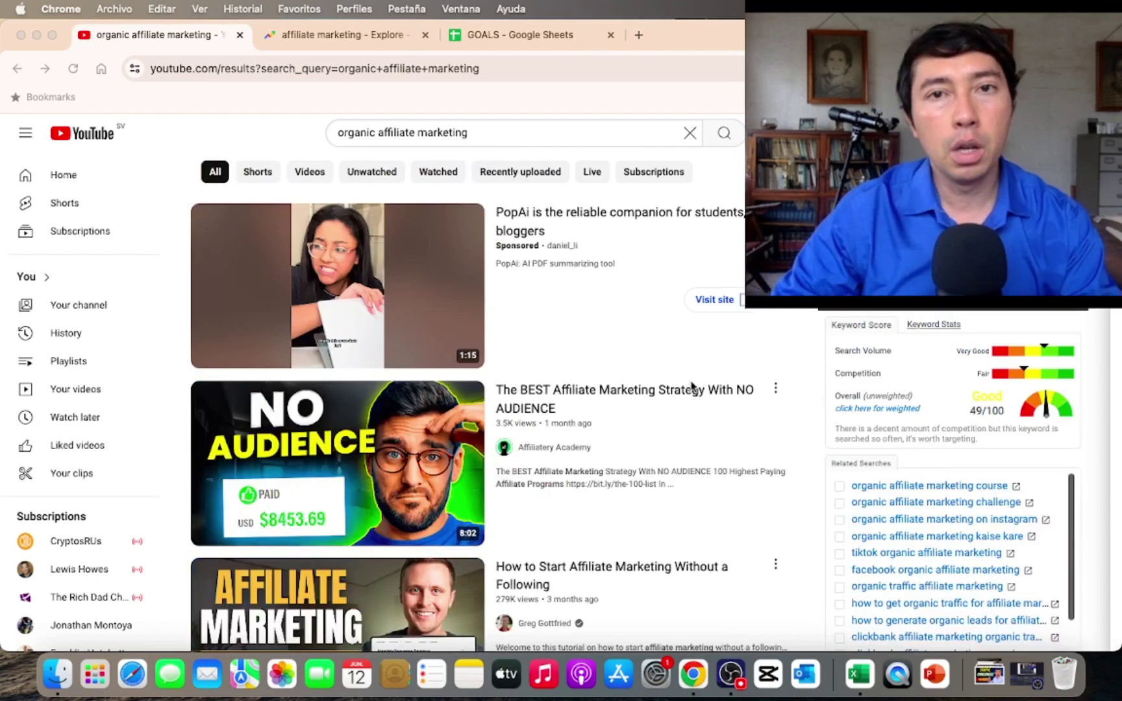
Mark the keyword score summary, open its weighted score for organic affiliate marketing, and check the Google Trends rising queries while it loads
{"action": "left_click", "coordinate": [893, 415]}
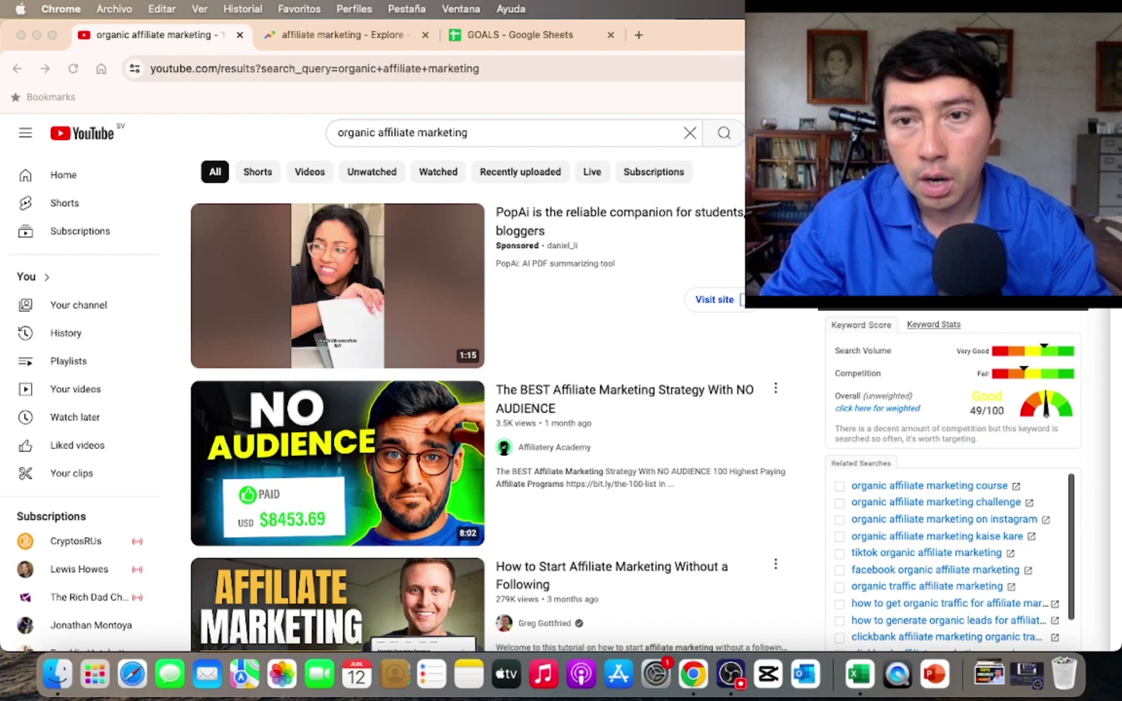
{"action": "mouse_move", "coordinate": [823, 311]}
{"action": "left_mouse_down"}
{"action": "mouse_move", "coordinate": [818, 604]}
{"action": "mouse_move", "coordinate": [1075, 643]}
{"action": "mouse_move", "coordinate": [1102, 363]}
{"action": "left_mouse_up"}
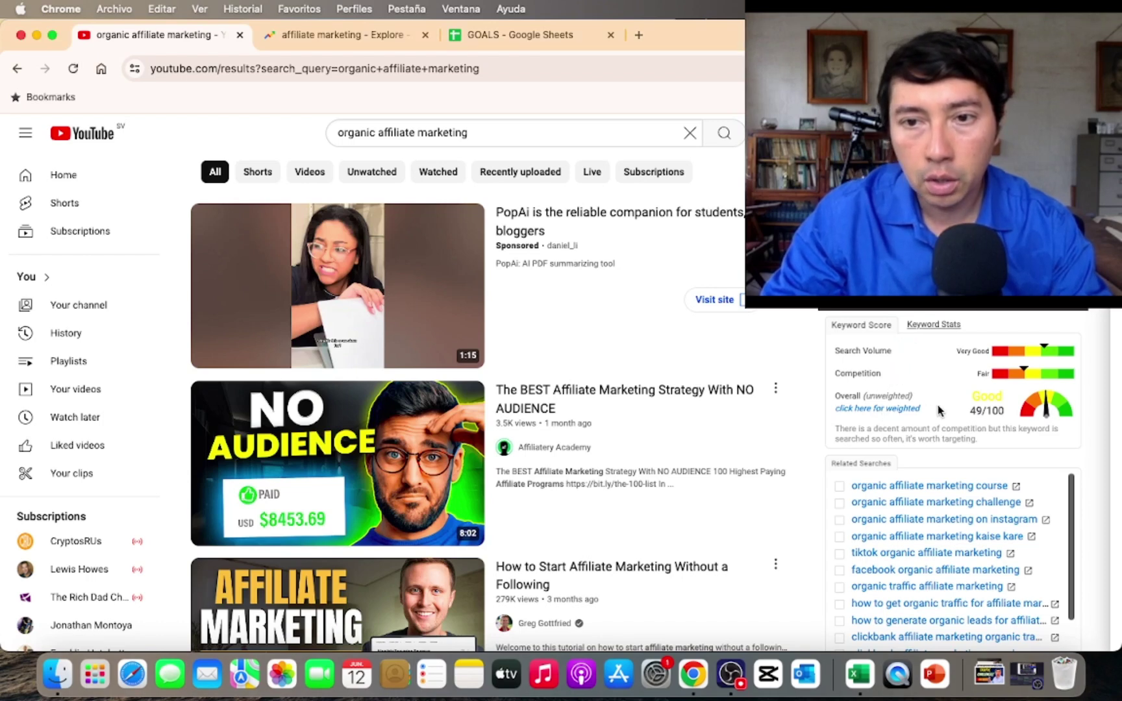
{"action": "left_click", "coordinate": [884, 410]}
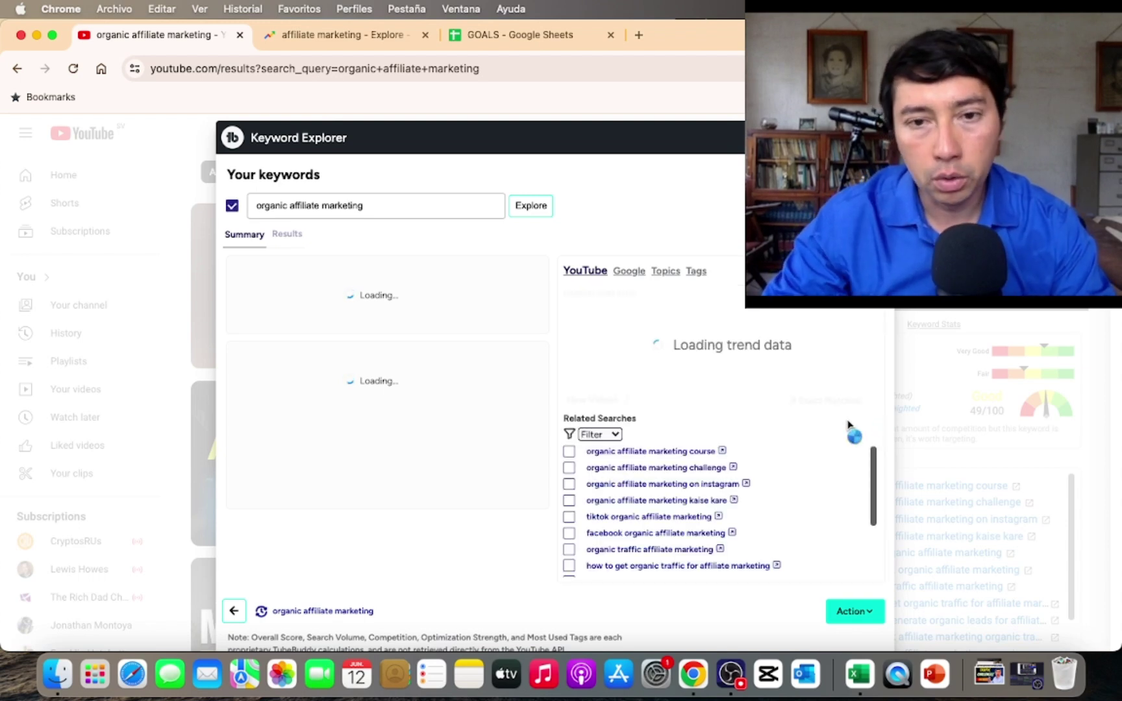
{"action": "left_click", "coordinate": [314, 43]}
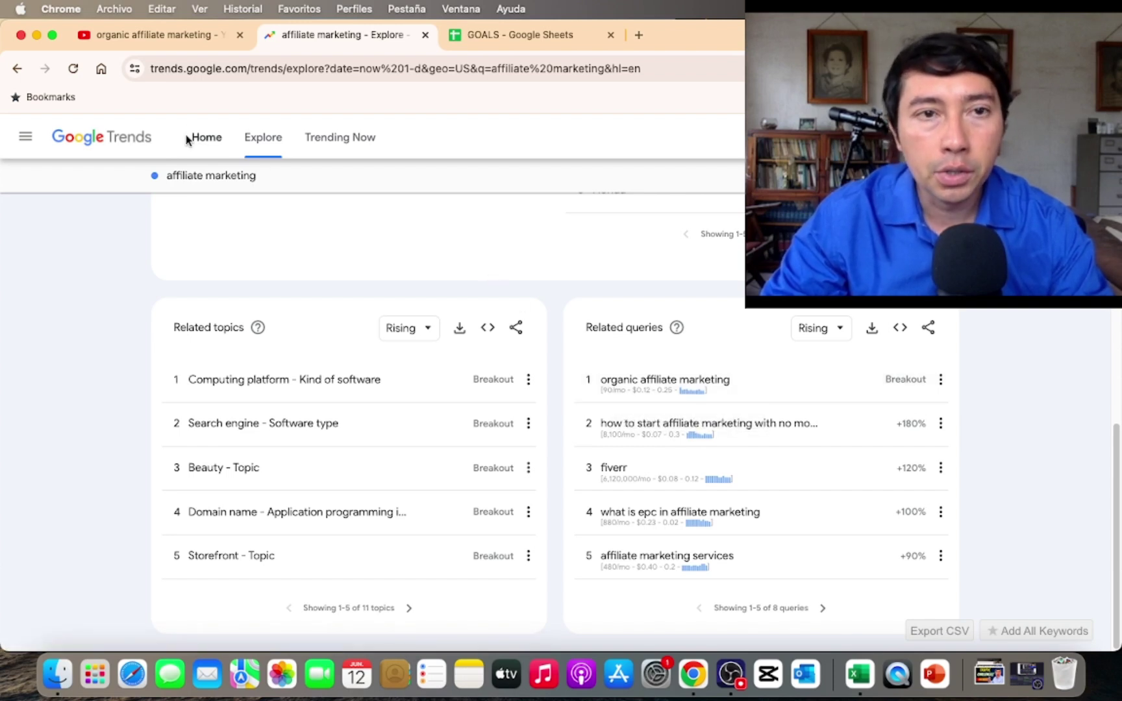
{"action": "left_click", "coordinate": [172, 39]}
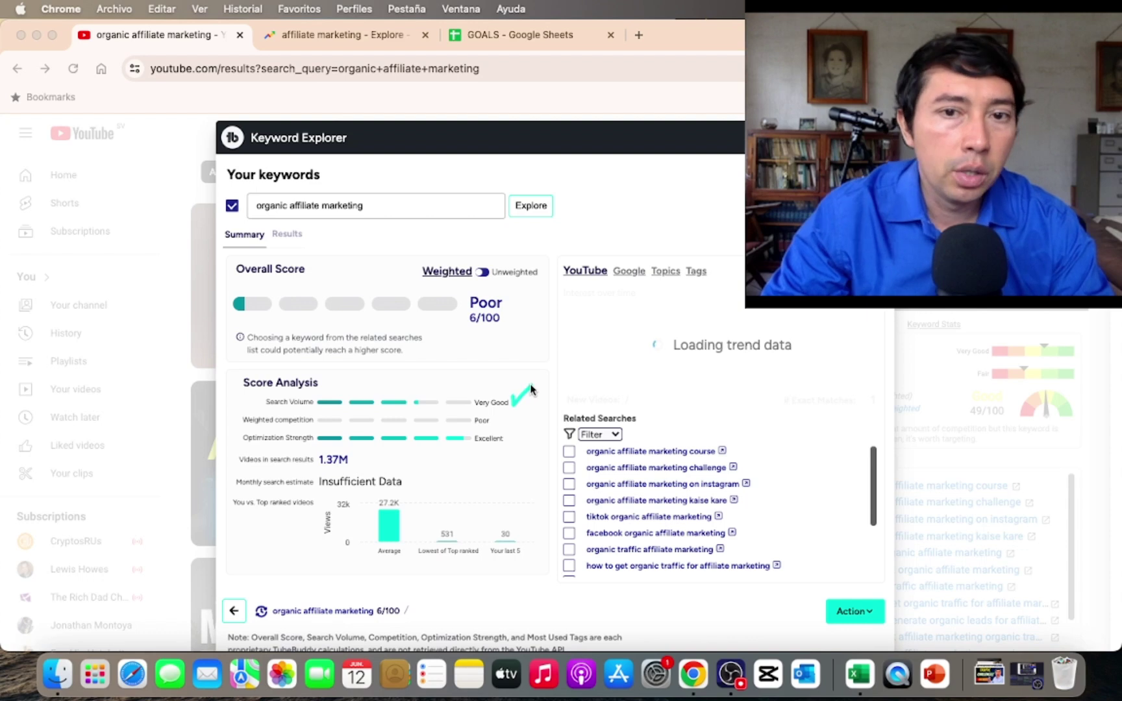
Explore the keyword "how i do youtube organic affiliate marketing" and compare its weighted and unweighted scores
{"action": "left_click", "coordinate": [409, 206]}
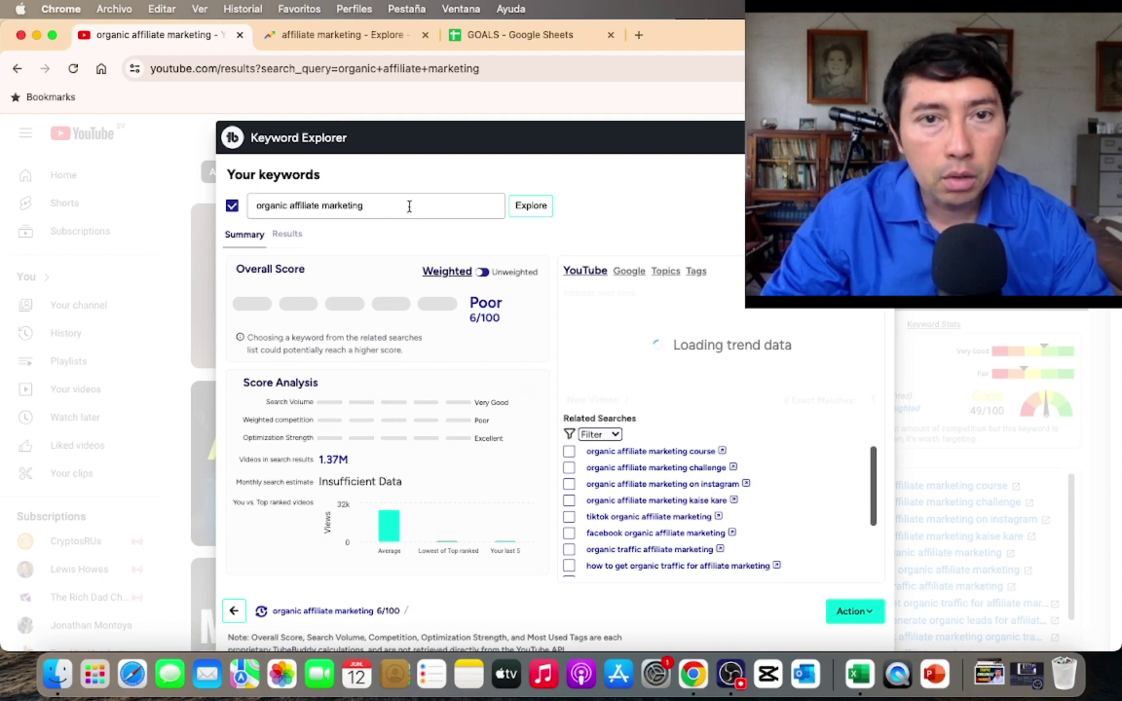
{"action": "left_click", "coordinate": [421, 217]}
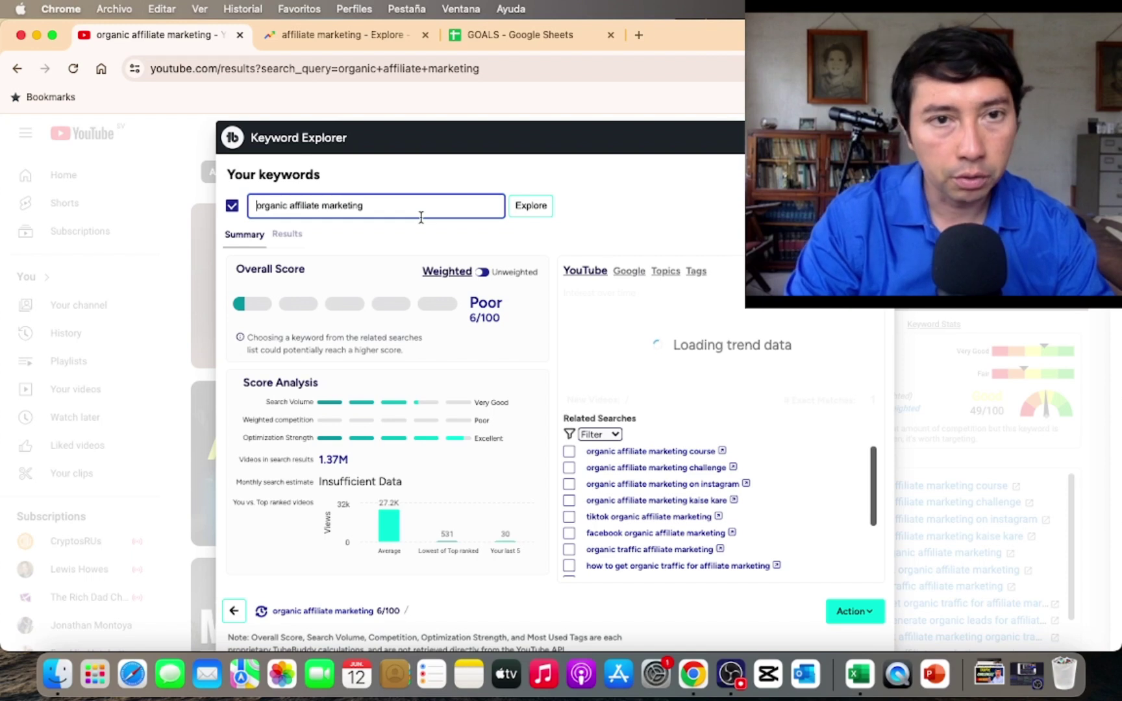
{"action": "key", "text": "super+Left"}
{"action": "type", "text": "how "}
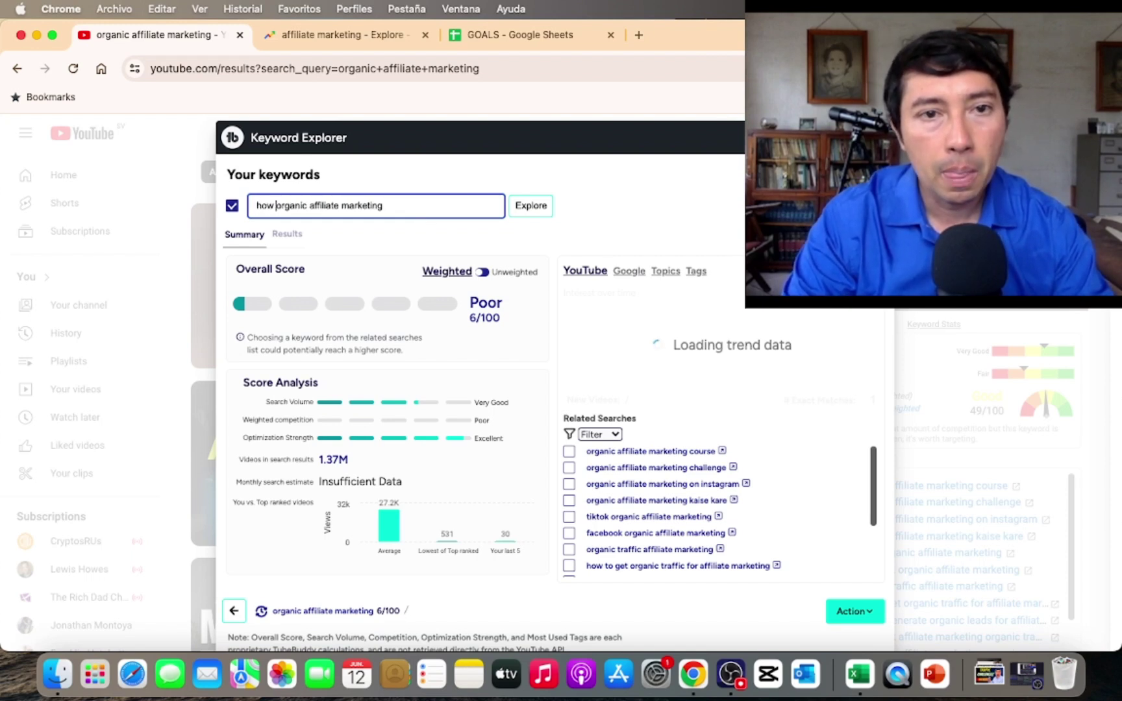
{"action": "type", "text": "I do youtube"}
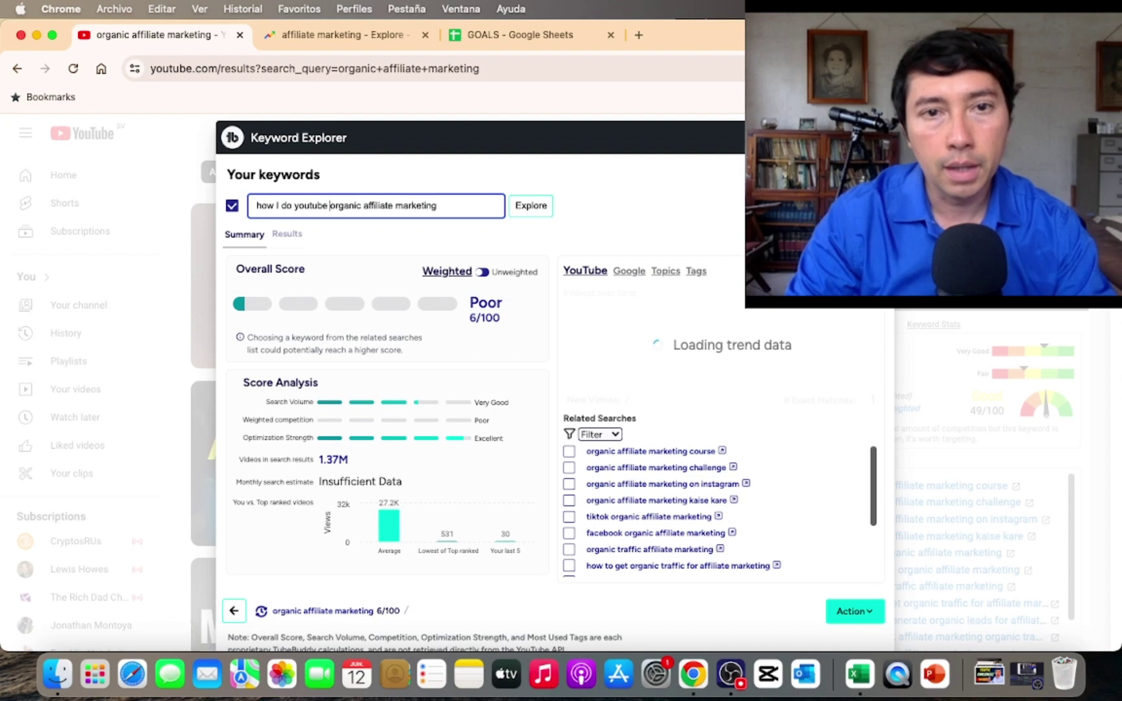
{"action": "left_click", "coordinate": [454, 206]}
{"action": "key", "text": "Return"}
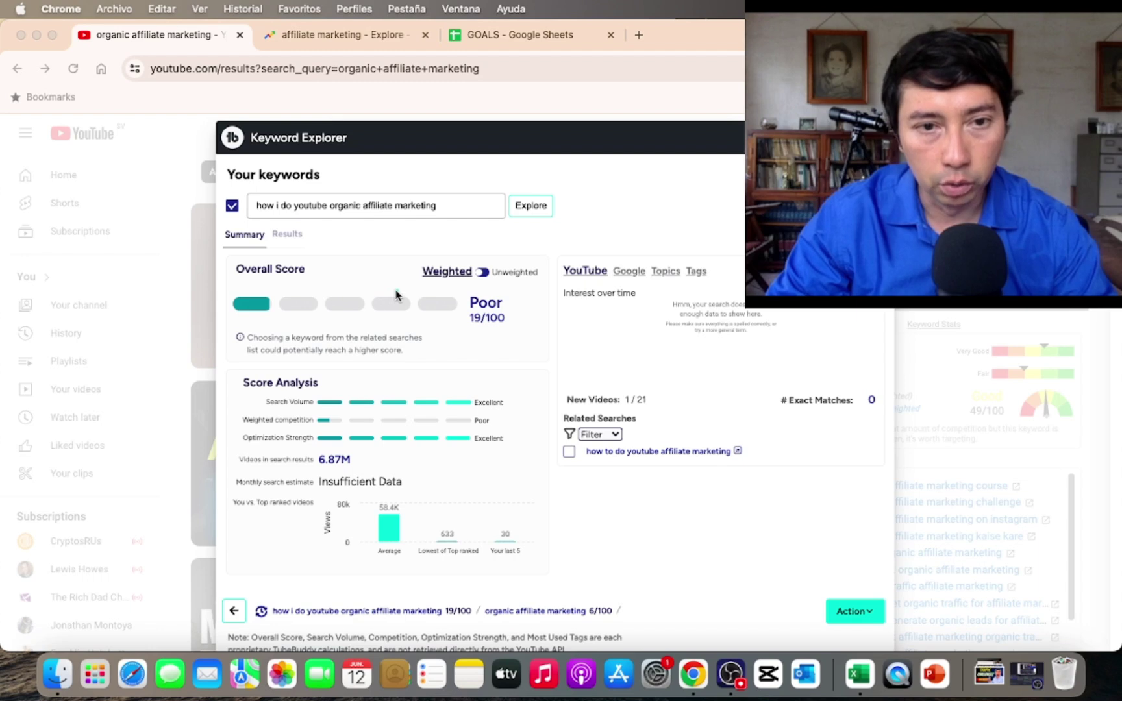
{"action": "left_click", "coordinate": [483, 273]}
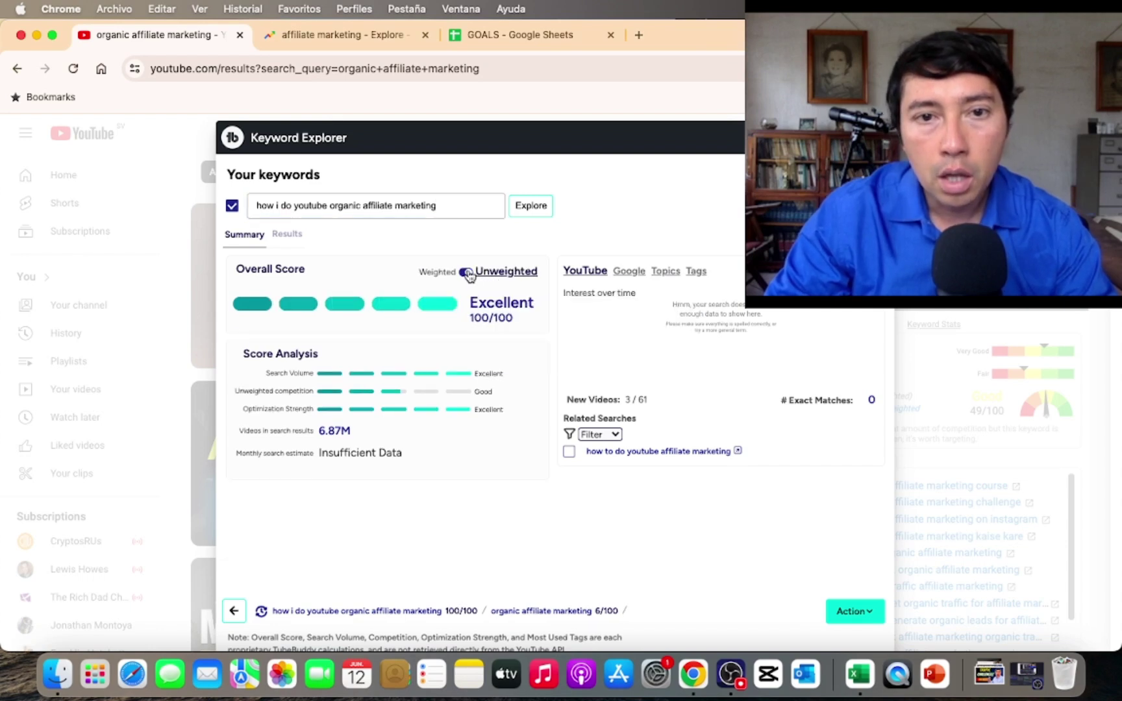
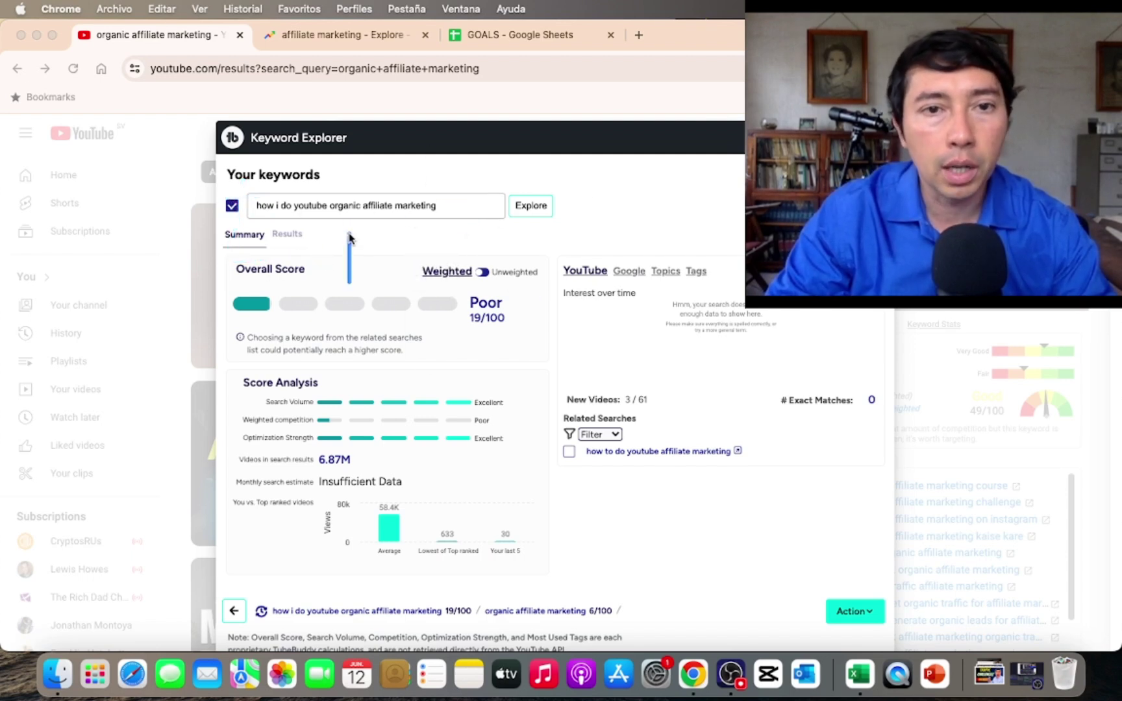
Switch to the GOALS spreadsheet and copy the researched keyword "how i do organic affiliate marketing step by step 2024" from cell D293
{"action": "left_click", "coordinate": [534, 41]}
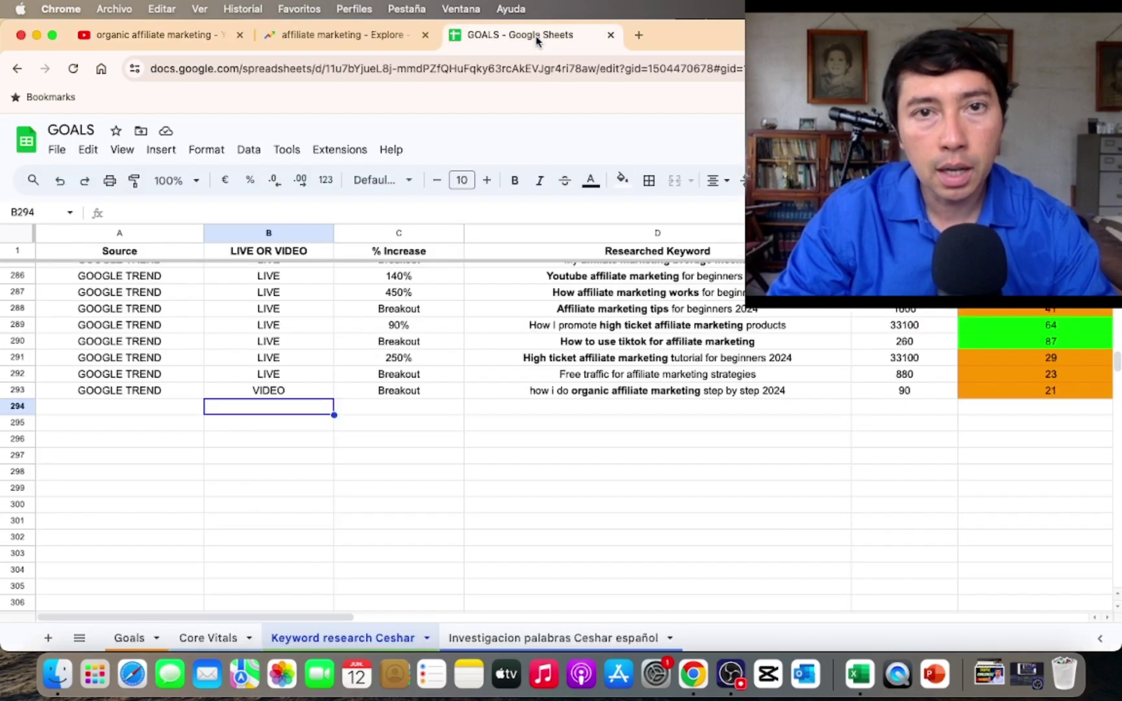
{"action": "left_click", "coordinate": [664, 395]}
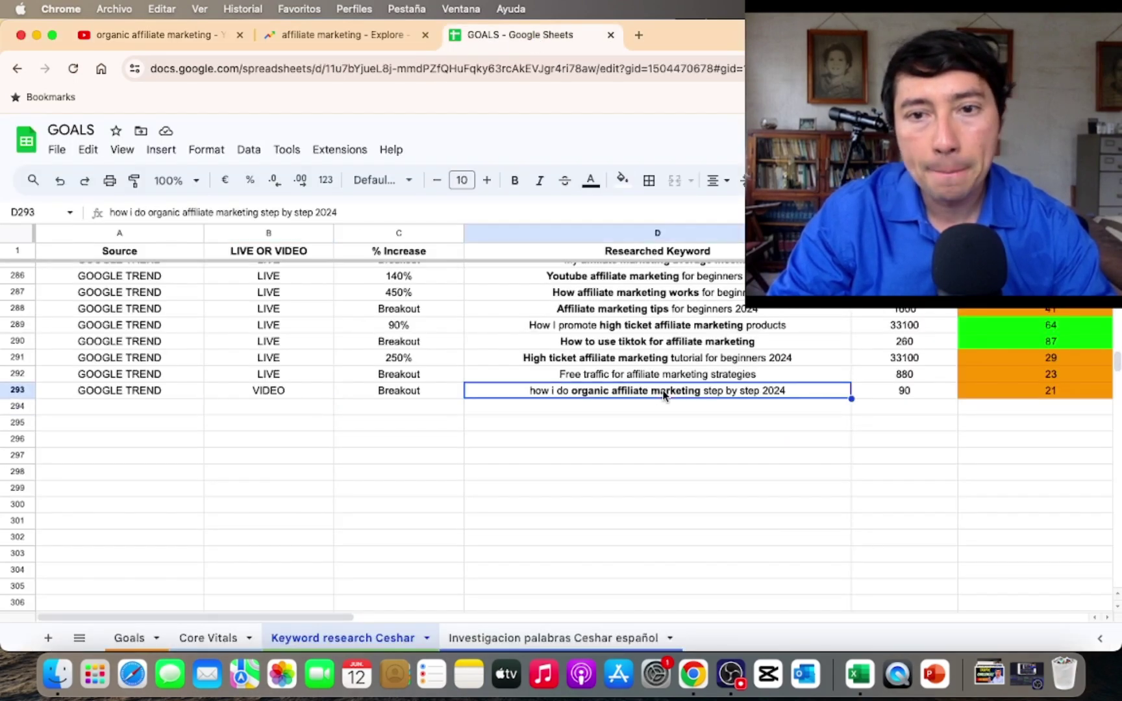
{"action": "left_click_drag", "start_coordinate": [338, 212], "coordinate": [92, 222]}
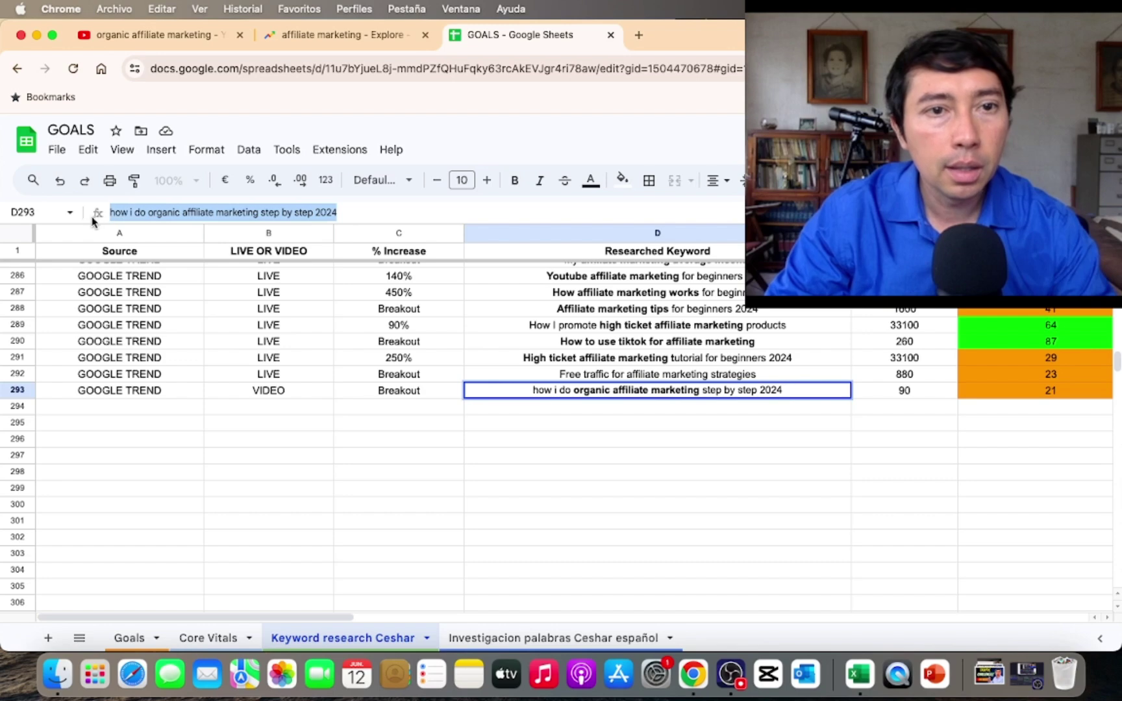
{"action": "right_click", "coordinate": [209, 213]}
{"action": "left_click", "coordinate": [250, 333]}
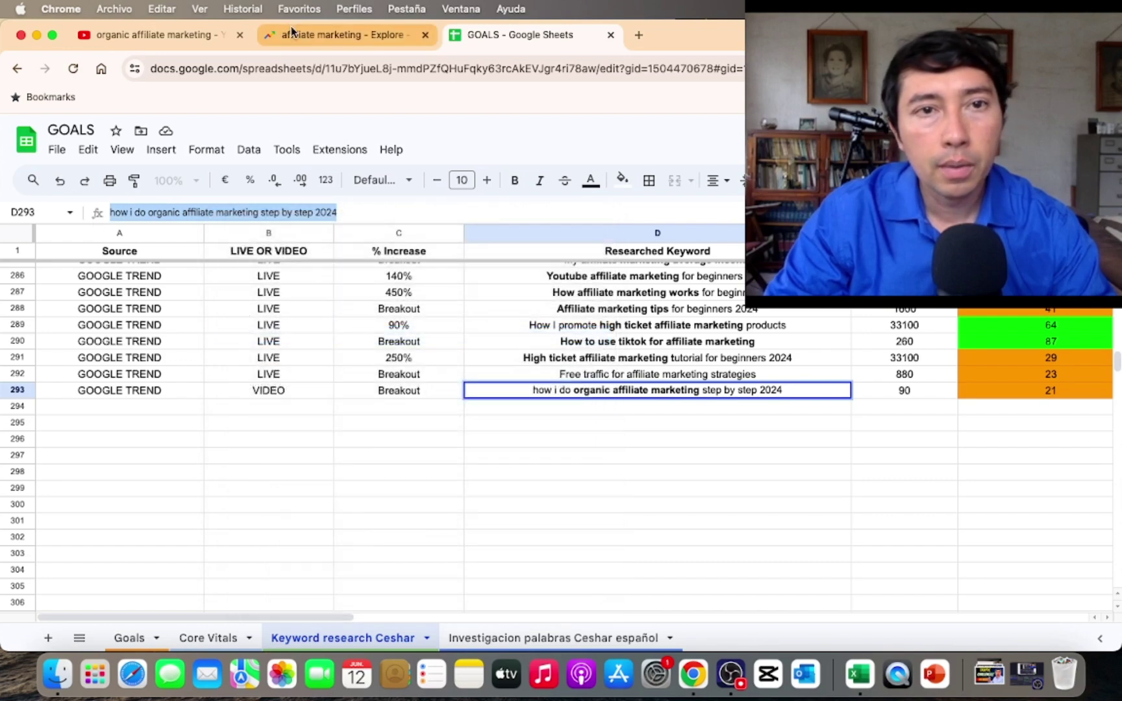
Return to Keyword Explorer on YouTube and explore the copied keyword "how i do organic affiliate marketing step by step 2024" instead
{"action": "left_click", "coordinate": [184, 37]}
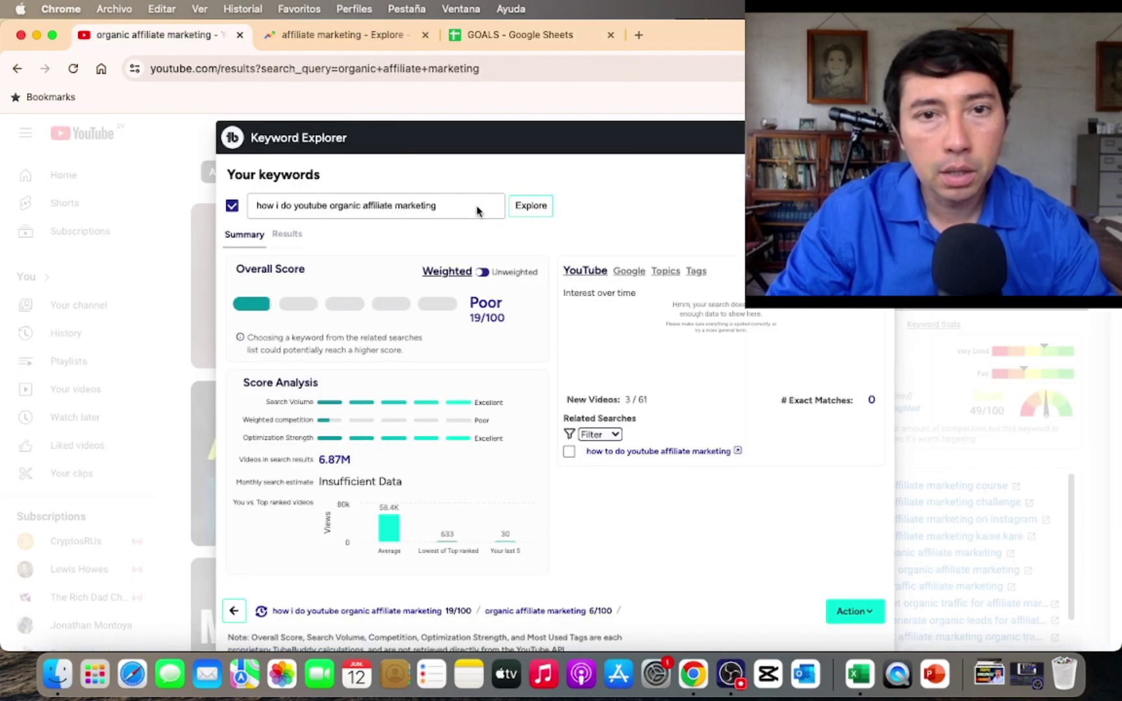
{"action": "triple_click", "coordinate": [478, 211]}
{"action": "key", "text": "BackSpace"}
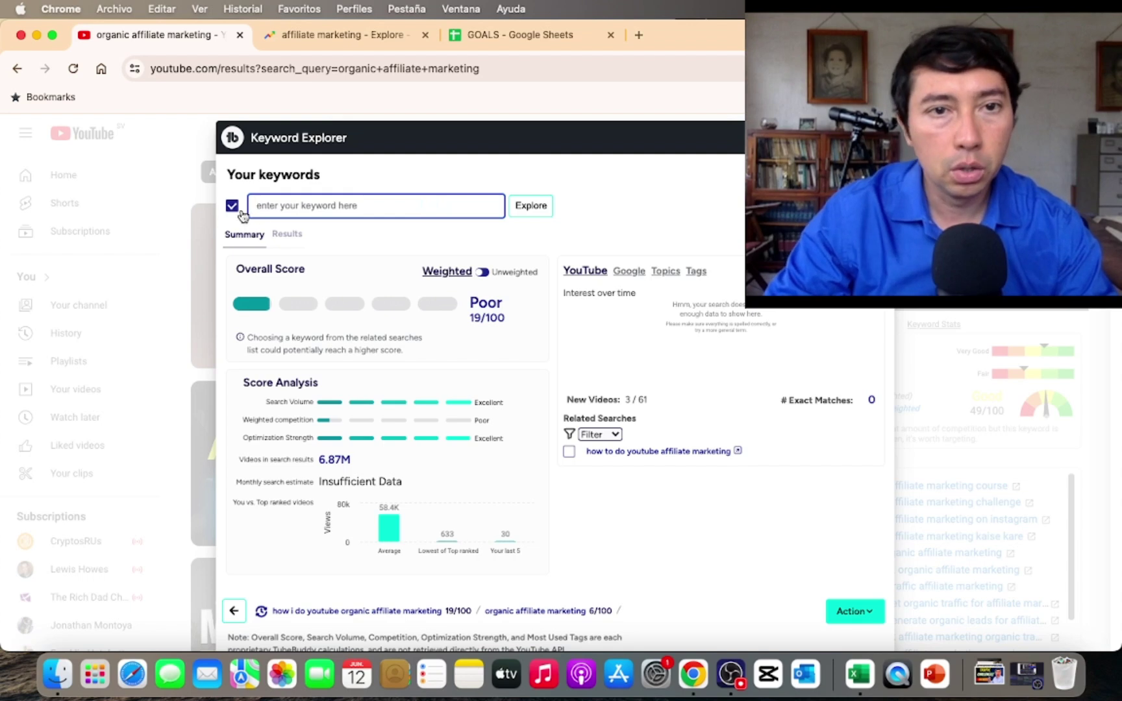
{"action": "right_click", "coordinate": [300, 207]}
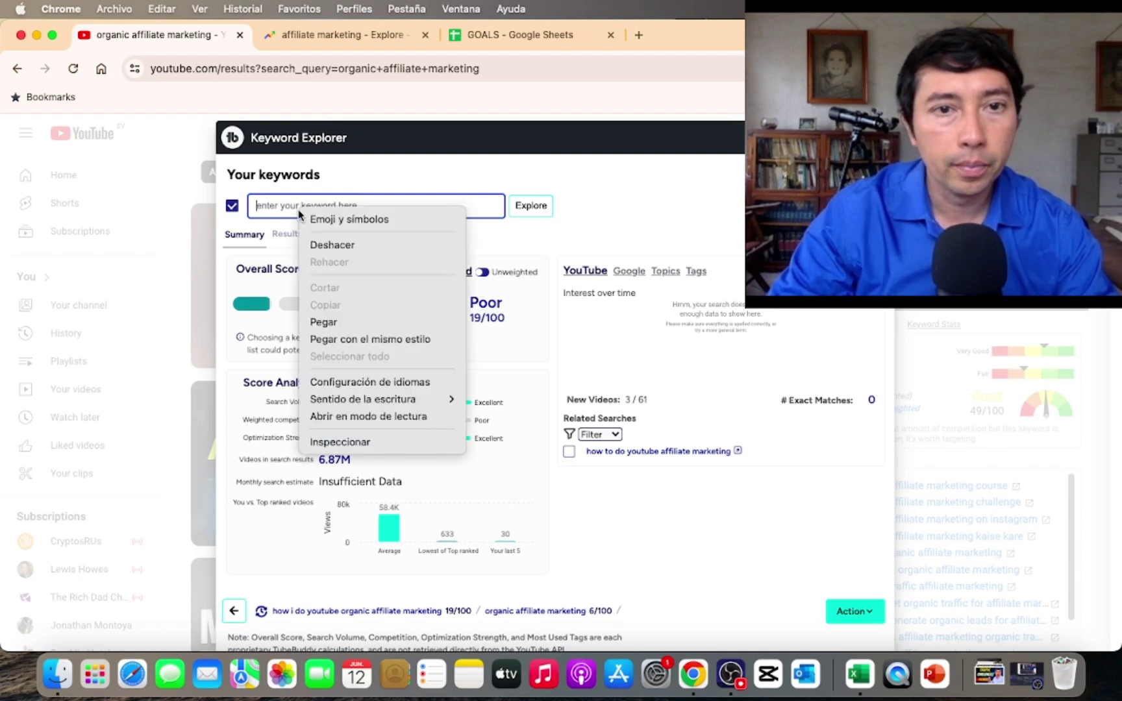
{"action": "left_click", "coordinate": [320, 323]}
{"action": "key", "text": "Return"}
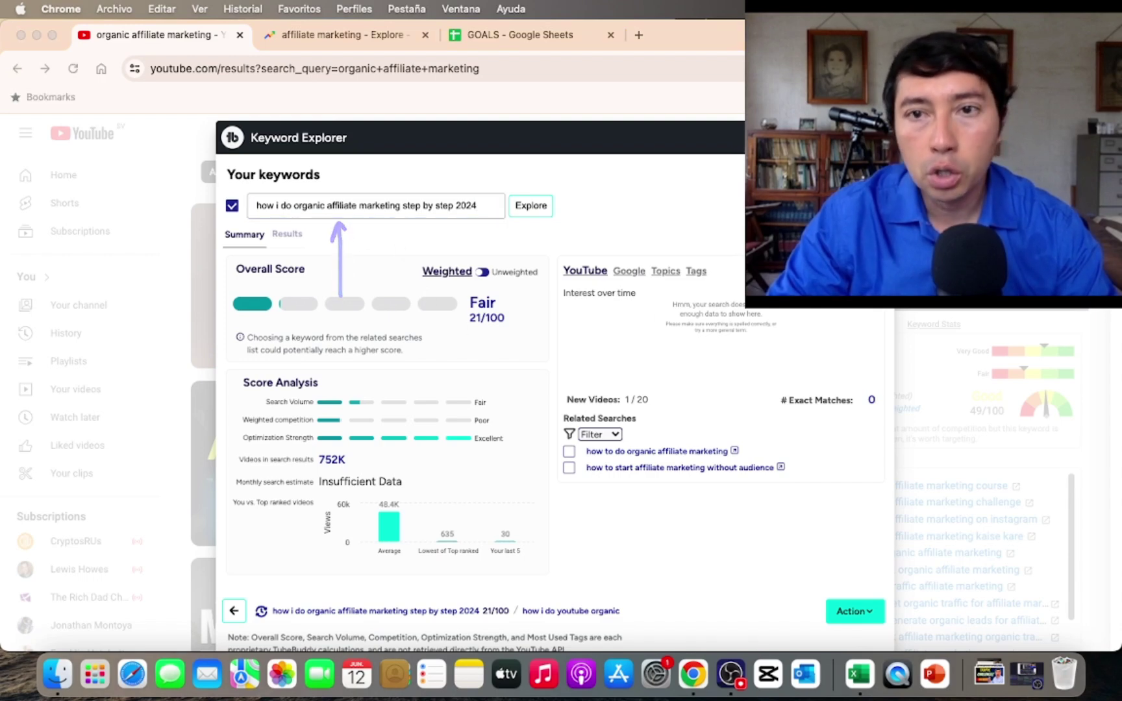
Review row 293 of the GOALS spreadsheet, marking its source, video type, % increase, researched keyword and the two numeric values with arrows
{"action": "left_click", "coordinate": [539, 38]}
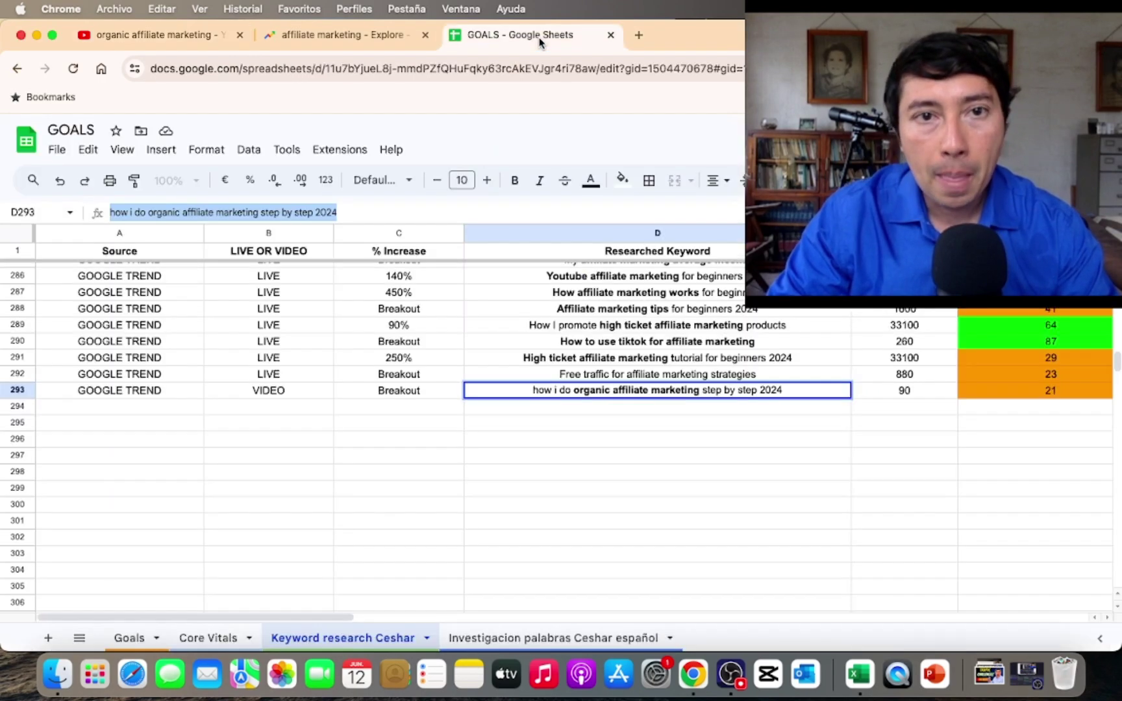
{"action": "left_click", "coordinate": [142, 403]}
{"action": "left_click", "coordinate": [143, 388]}
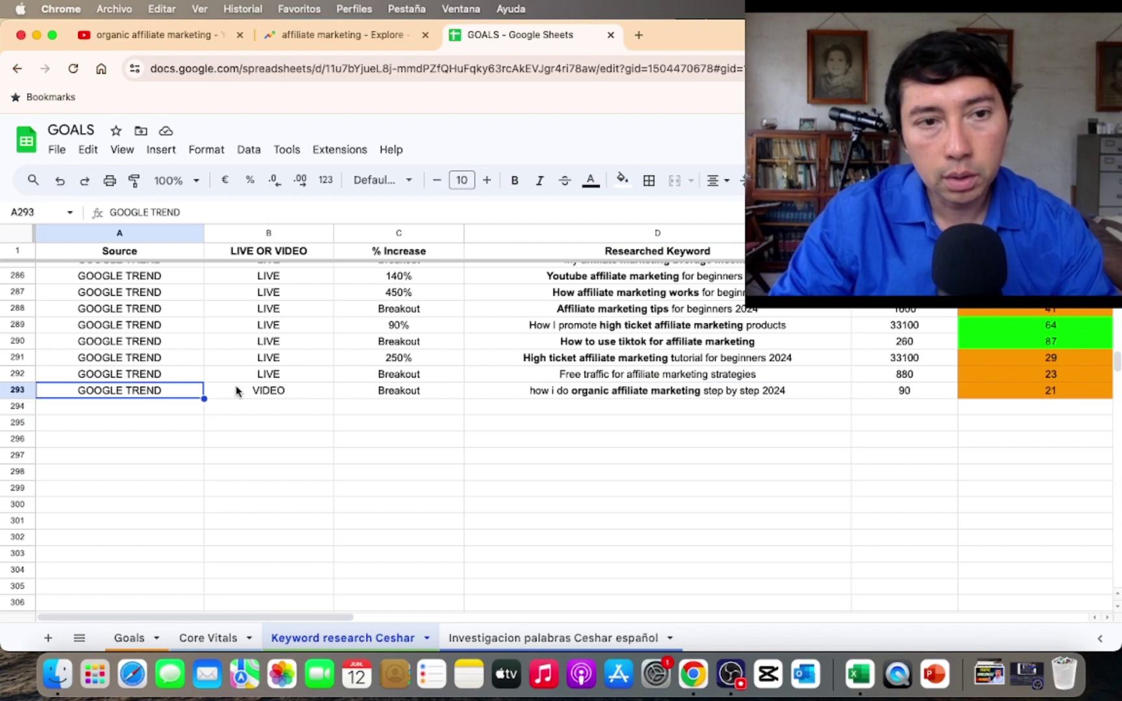
{"action": "left_click_drag", "start_coordinate": [115, 485], "coordinate": [114, 410]}
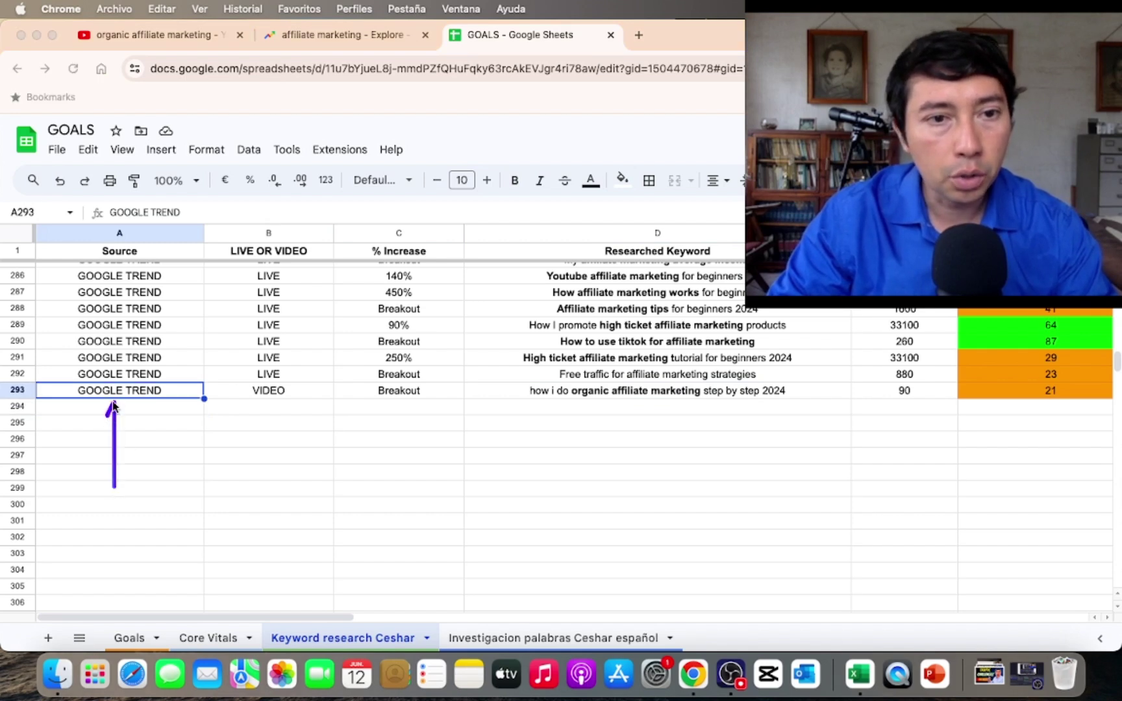
{"action": "mouse_move", "coordinate": [268, 487]}
{"action": "left_mouse_down"}
{"action": "mouse_move", "coordinate": [268, 405]}
{"action": "mouse_move", "coordinate": [314, 358]}
{"action": "left_mouse_up"}
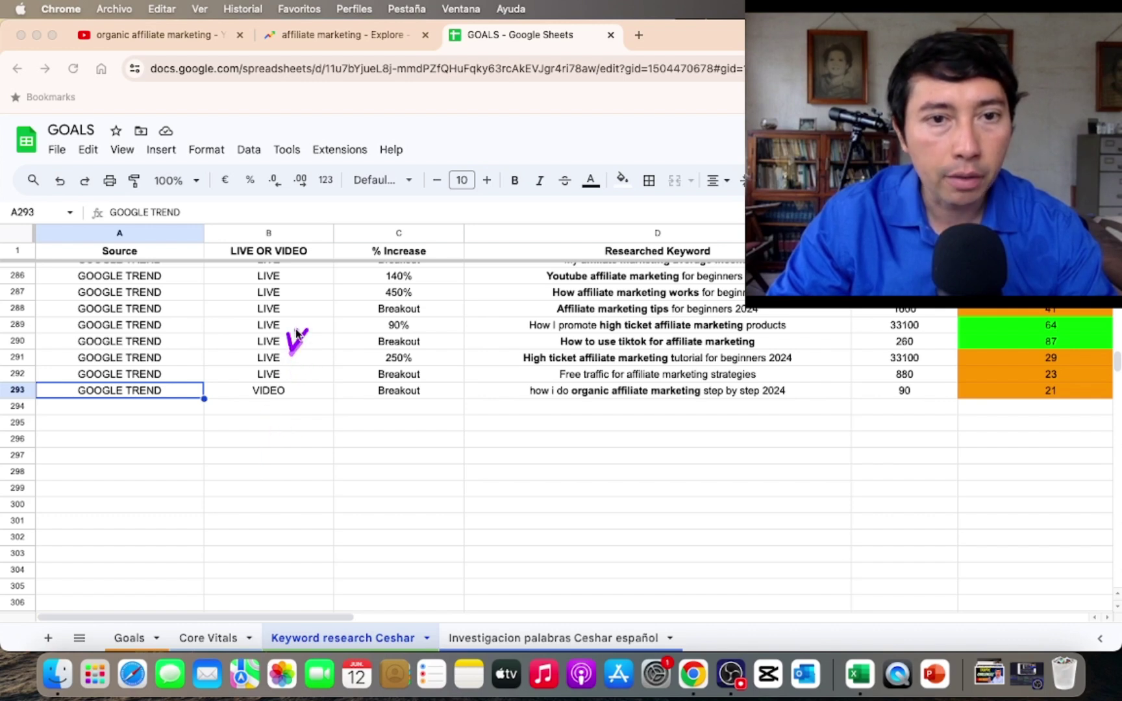
{"action": "left_click_drag", "start_coordinate": [284, 452], "coordinate": [266, 390]}
{"action": "mouse_move", "coordinate": [400, 468]}
{"action": "left_mouse_down"}
{"action": "mouse_move", "coordinate": [383, 415]}
{"action": "mouse_move", "coordinate": [429, 416]}
{"action": "left_mouse_up"}
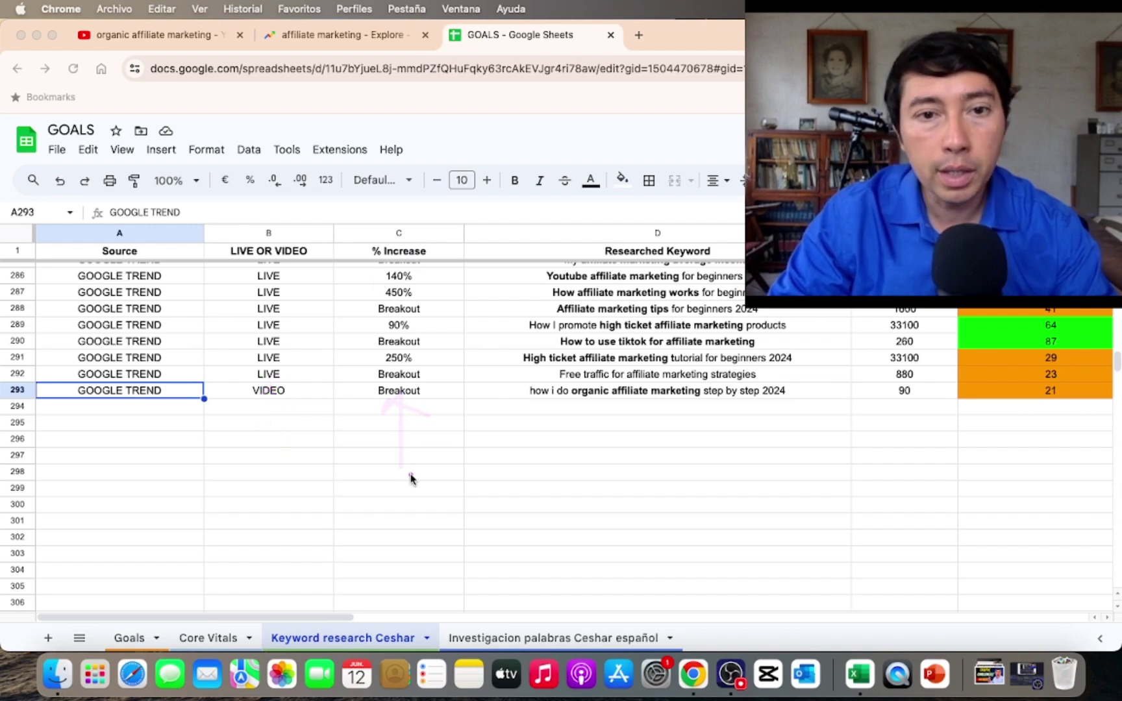
{"action": "left_click_drag", "start_coordinate": [626, 457], "coordinate": [627, 411]}
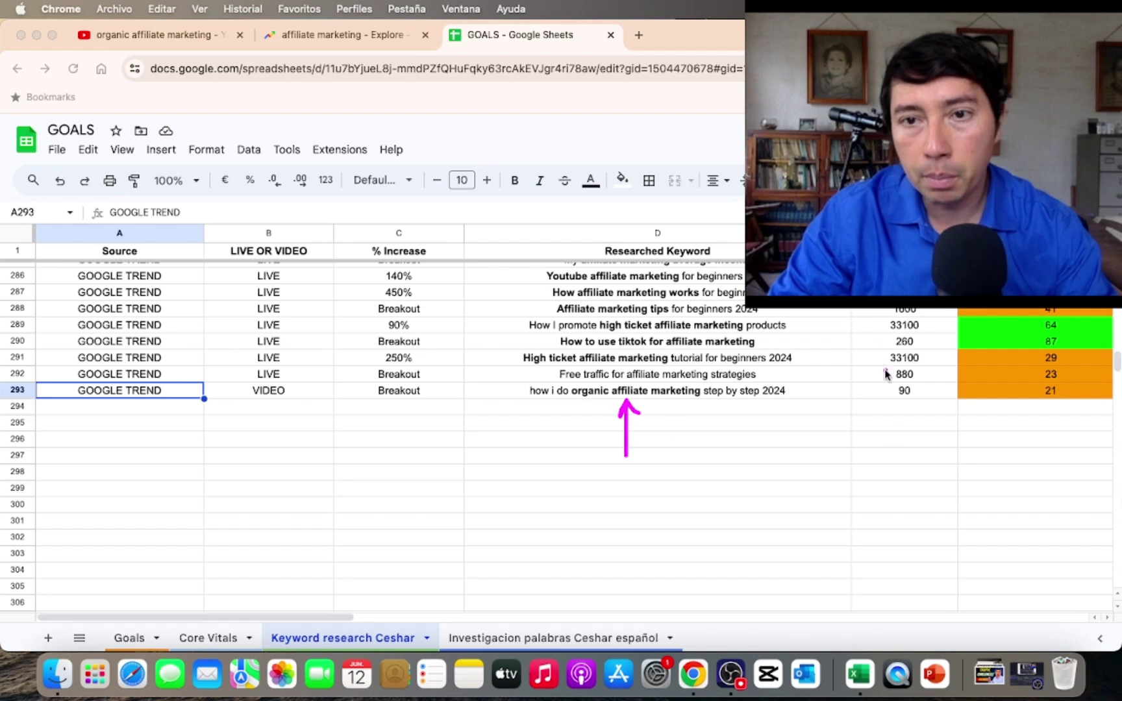
{"action": "mouse_move", "coordinate": [897, 453]}
{"action": "left_mouse_down"}
{"action": "mouse_move", "coordinate": [897, 401]}
{"action": "mouse_move", "coordinate": [923, 425]}
{"action": "left_mouse_up"}
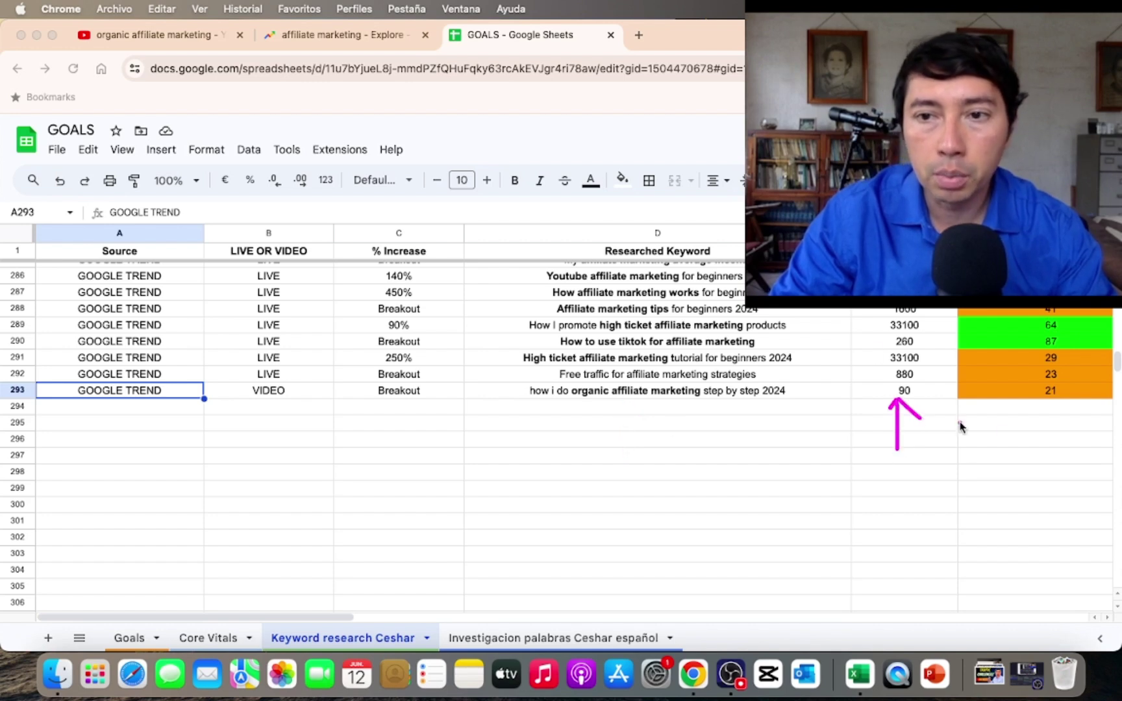
{"action": "left_click_drag", "start_coordinate": [1043, 463], "coordinate": [1045, 403]}
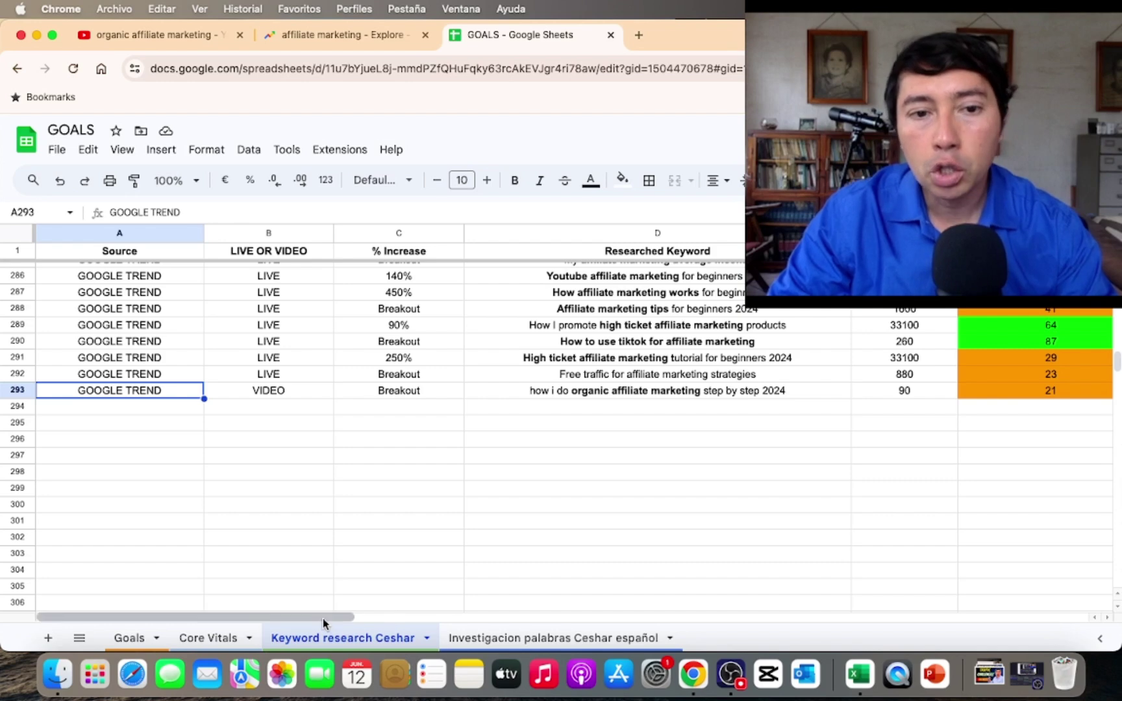
{"action": "mouse_move", "coordinate": [323, 618]}
{"action": "left_mouse_down"}
{"action": "mouse_move", "coordinate": [626, 615]}
{"action": "mouse_move", "coordinate": [323, 616]}
{"action": "left_mouse_up"}
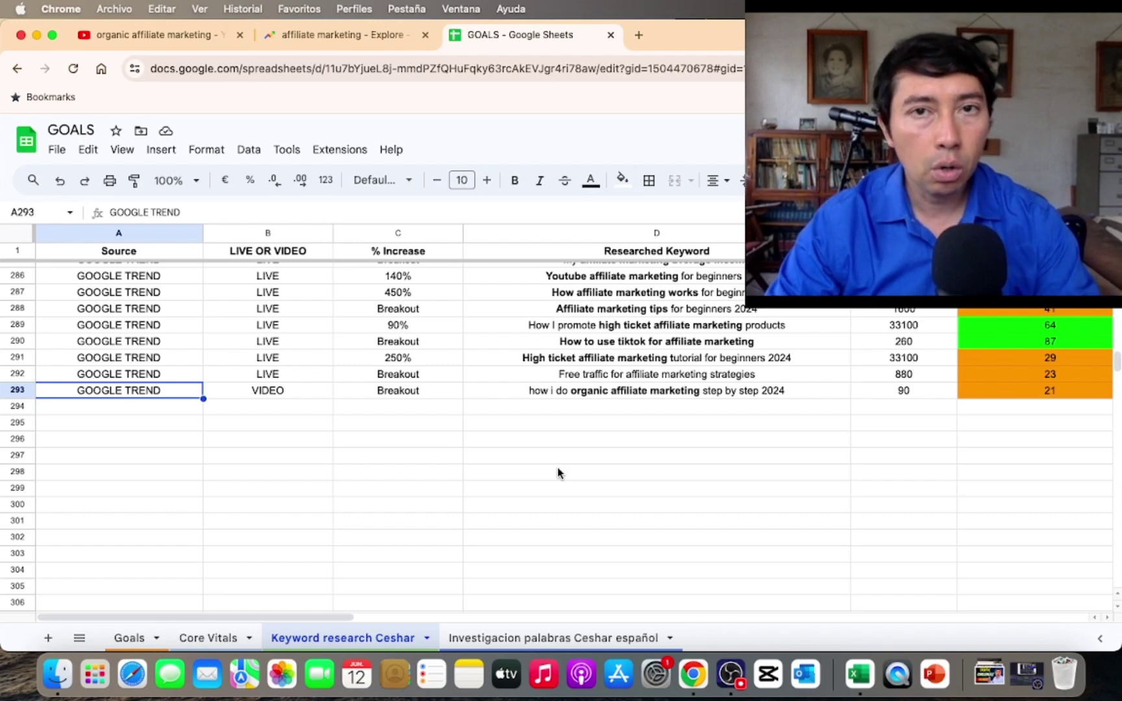
Return to YouTube, close Keyword Explorer and browse the latest videos on your own channel
{"action": "left_click", "coordinate": [132, 39]}
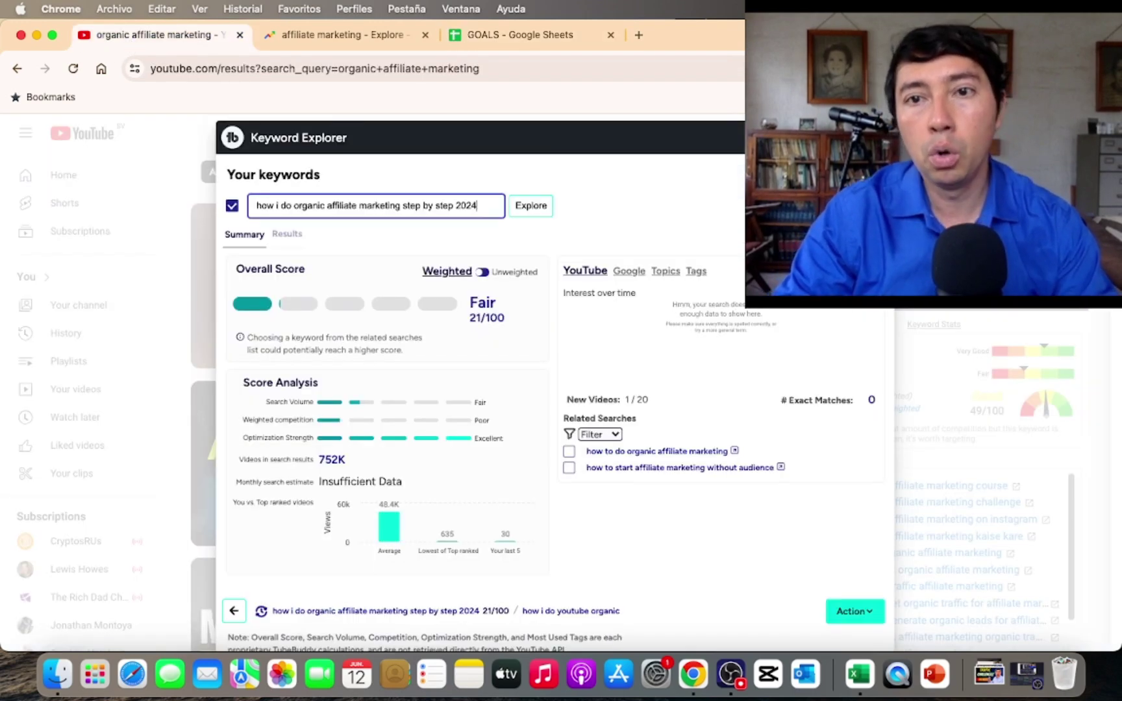
{"action": "key", "text": "Escape"}
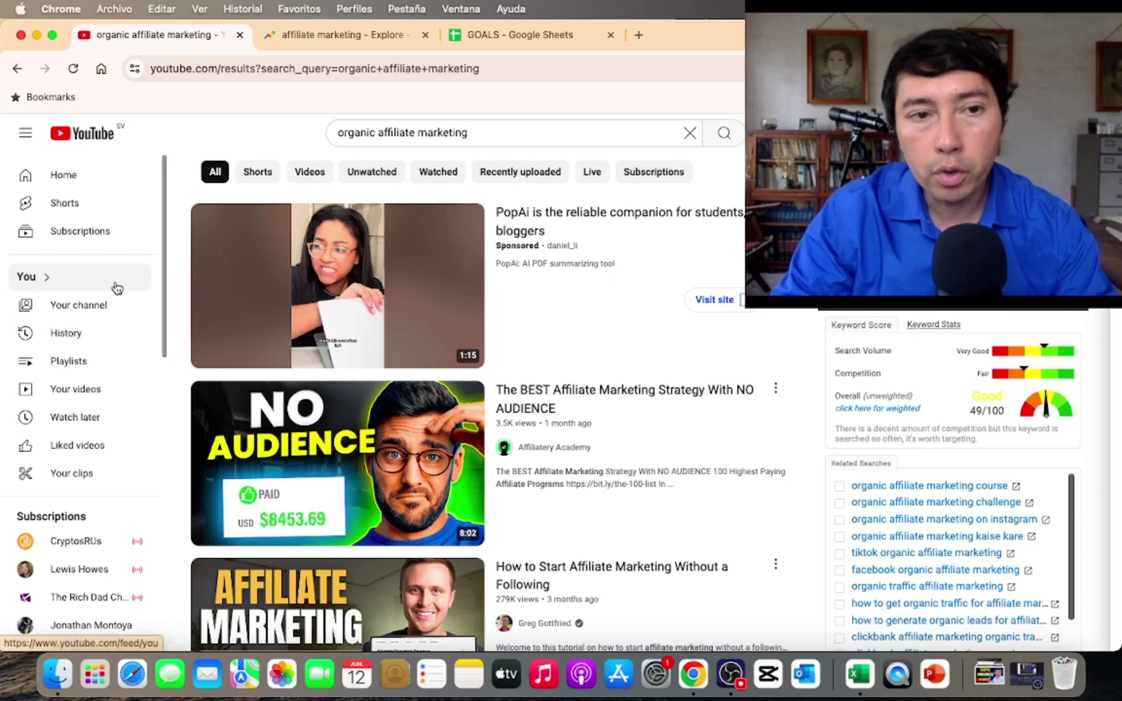
{"action": "left_click", "coordinate": [99, 311]}
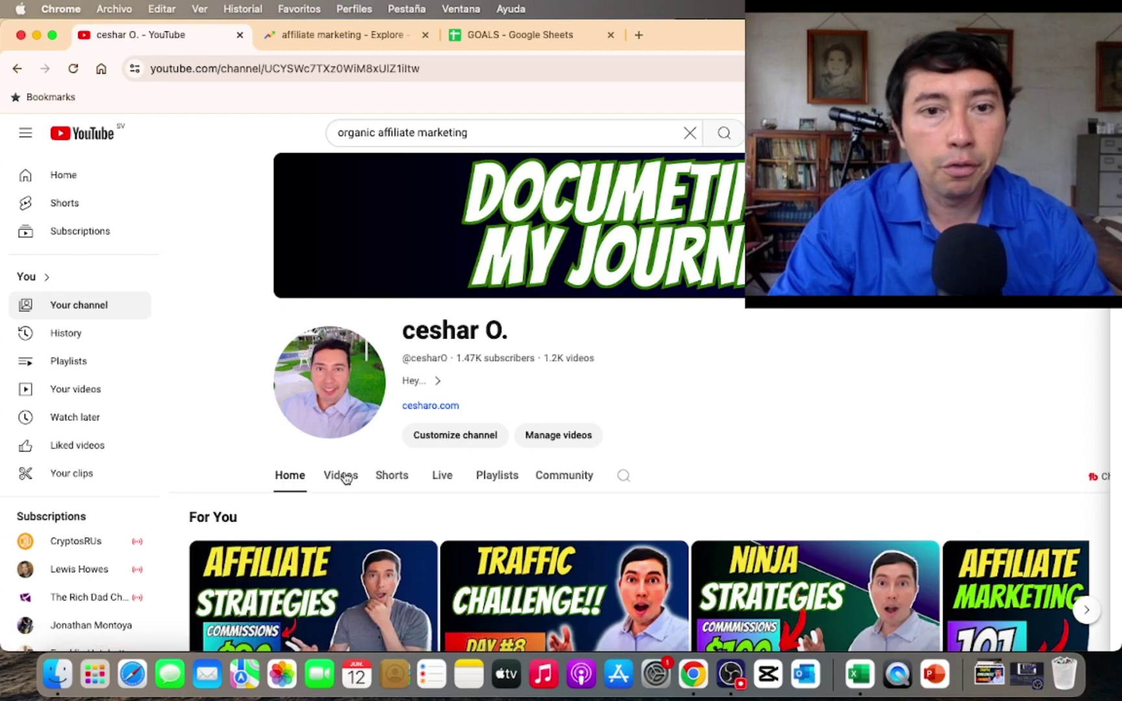
{"action": "left_click", "coordinate": [346, 478]}
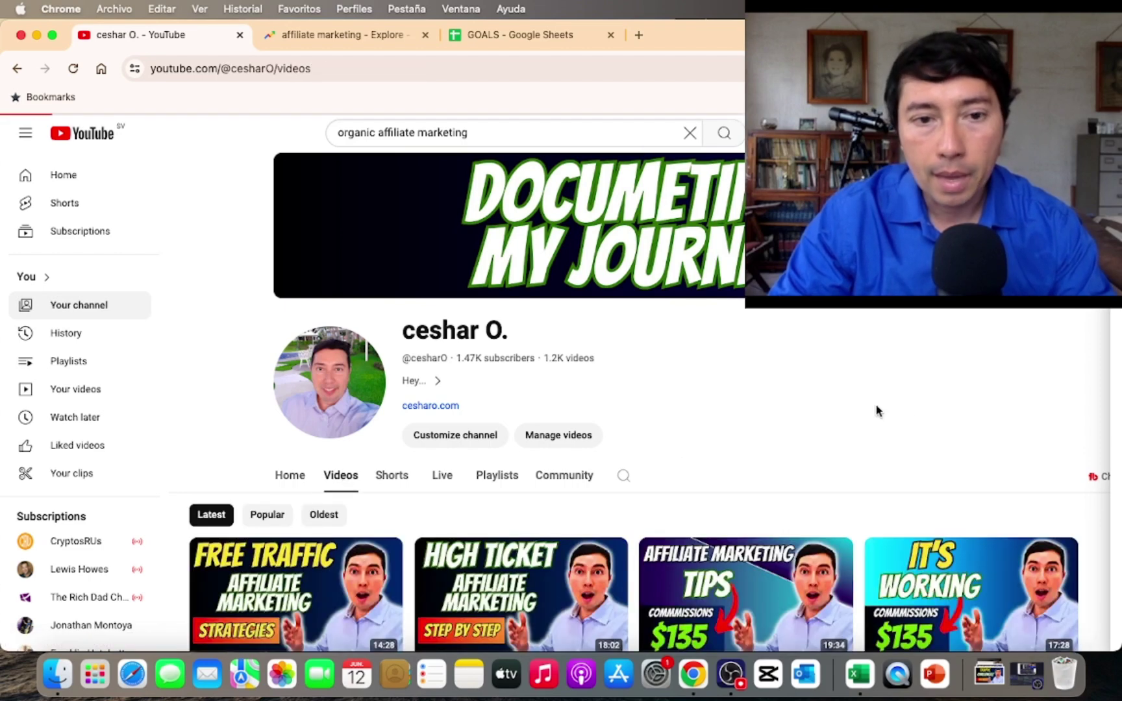
{"action": "scroll", "coordinate": [701, 406], "scroll_direction": "down", "scroll_amount": 2}
{"action": "scroll", "coordinate": [704, 403], "scroll_direction": "down", "scroll_amount": 3}
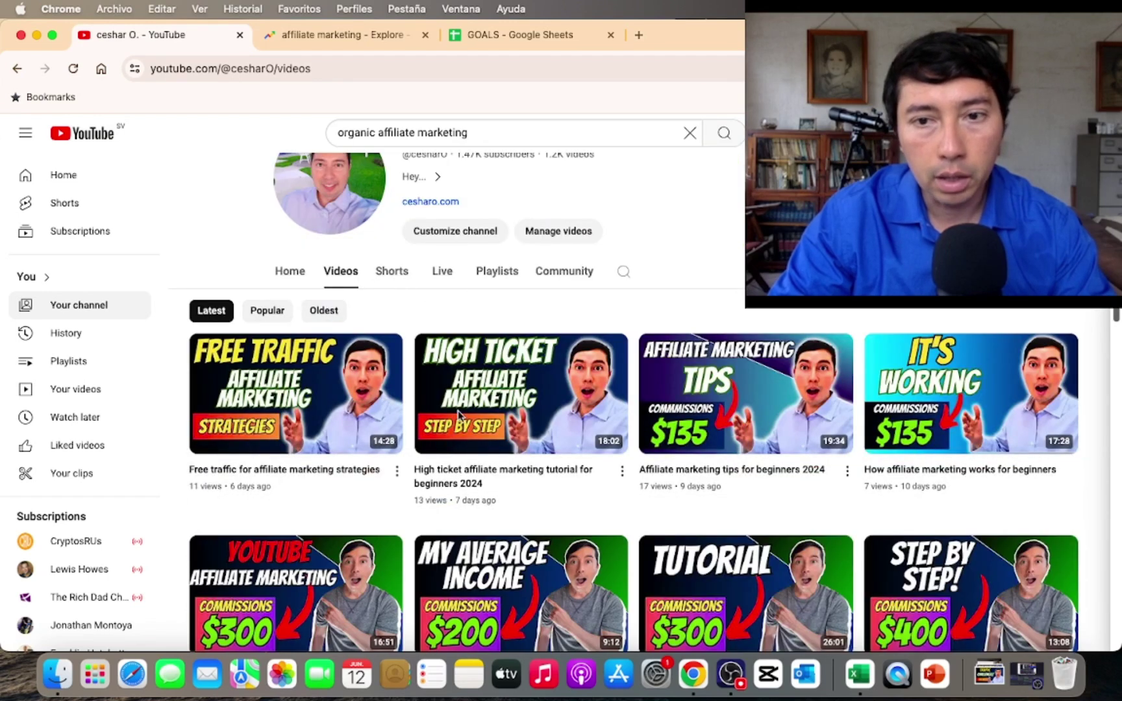
{"action": "scroll", "coordinate": [278, 421], "scroll_direction": "down", "scroll_amount": 1}
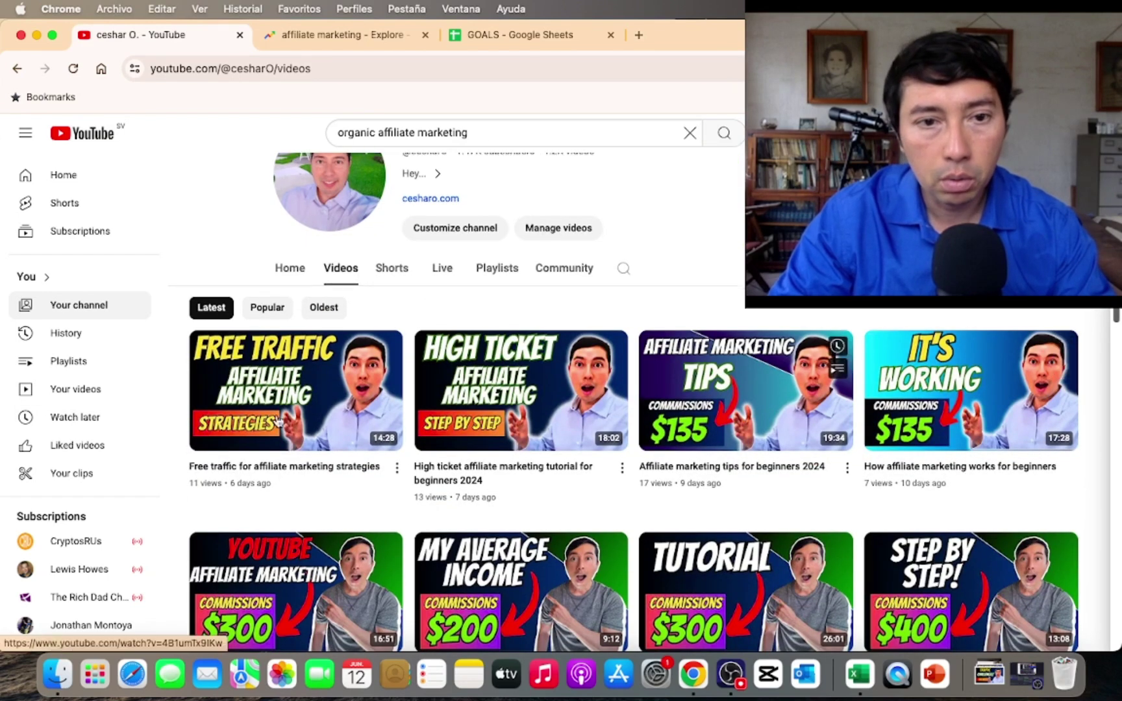
Open the video "High ticket affiliate marketing tutorial for beginners 2024", read its full description and return to the channel's video list
{"action": "left_click", "coordinate": [478, 439]}
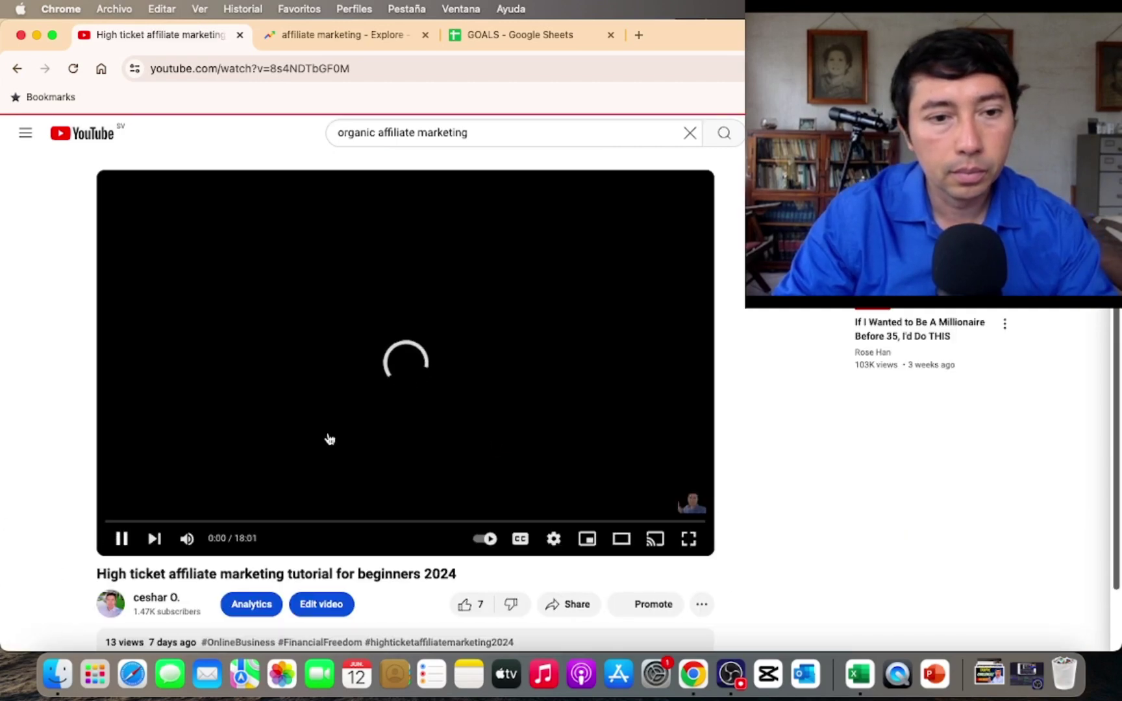
{"action": "scroll", "coordinate": [325, 438], "scroll_direction": "down", "scroll_amount": 2}
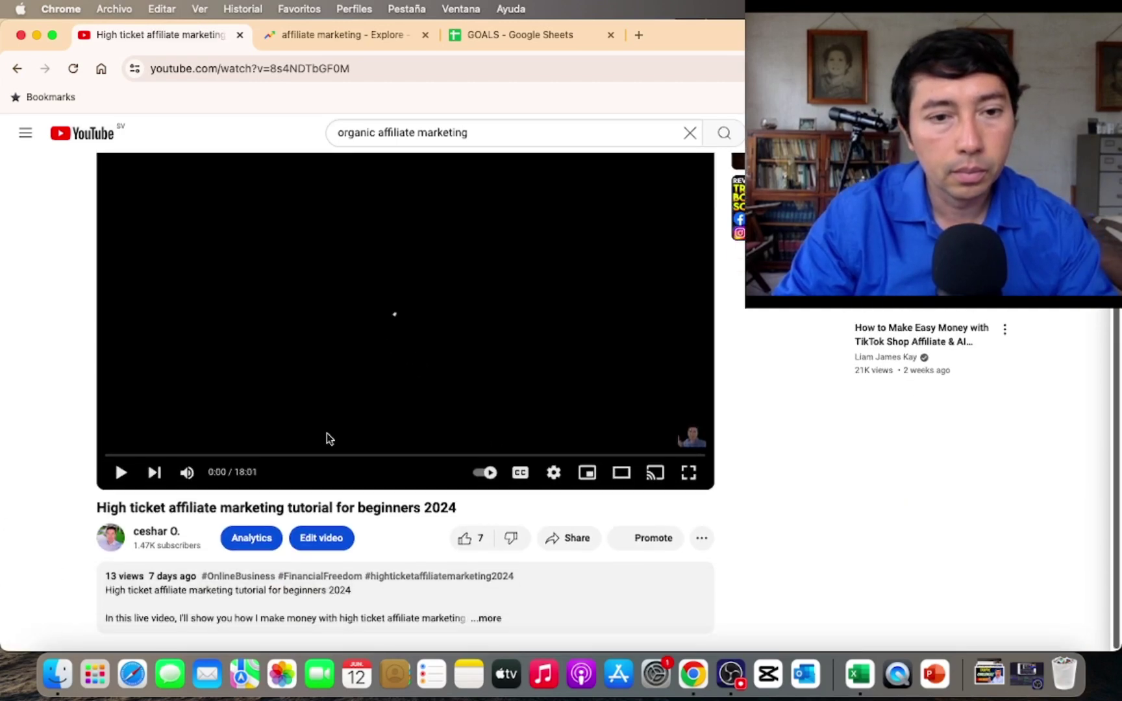
{"action": "left_click", "coordinate": [503, 618]}
{"action": "scroll", "coordinate": [402, 571], "scroll_direction": "down", "scroll_amount": 3}
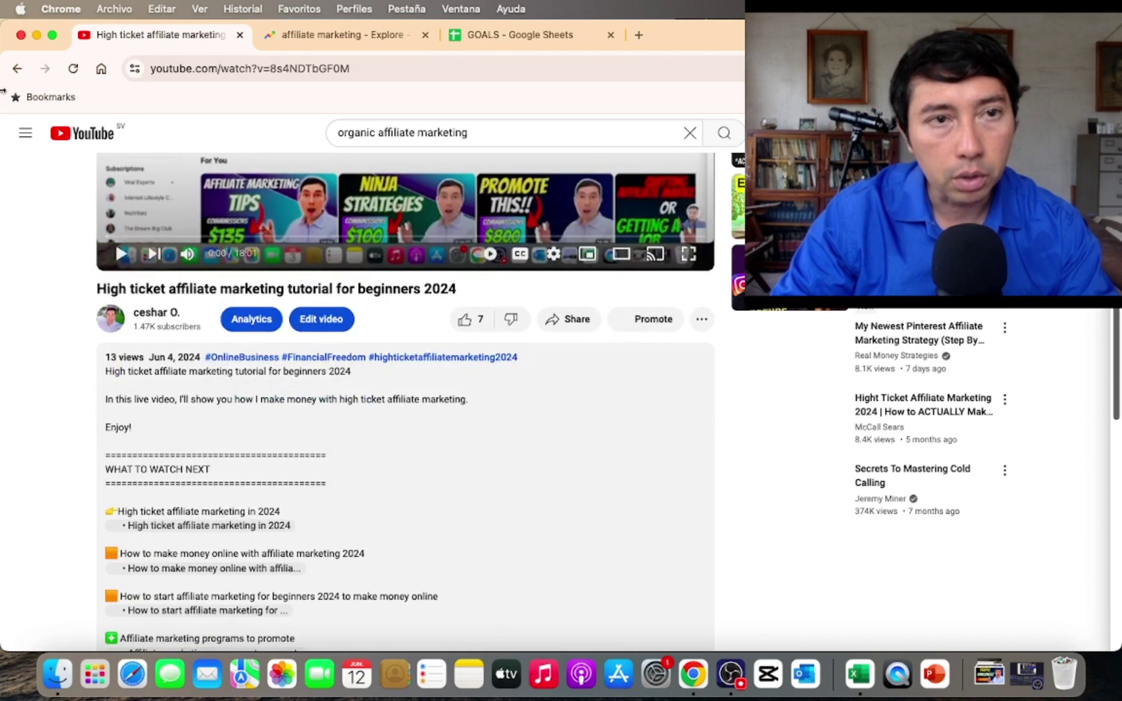
{"action": "left_click", "coordinate": [12, 70]}
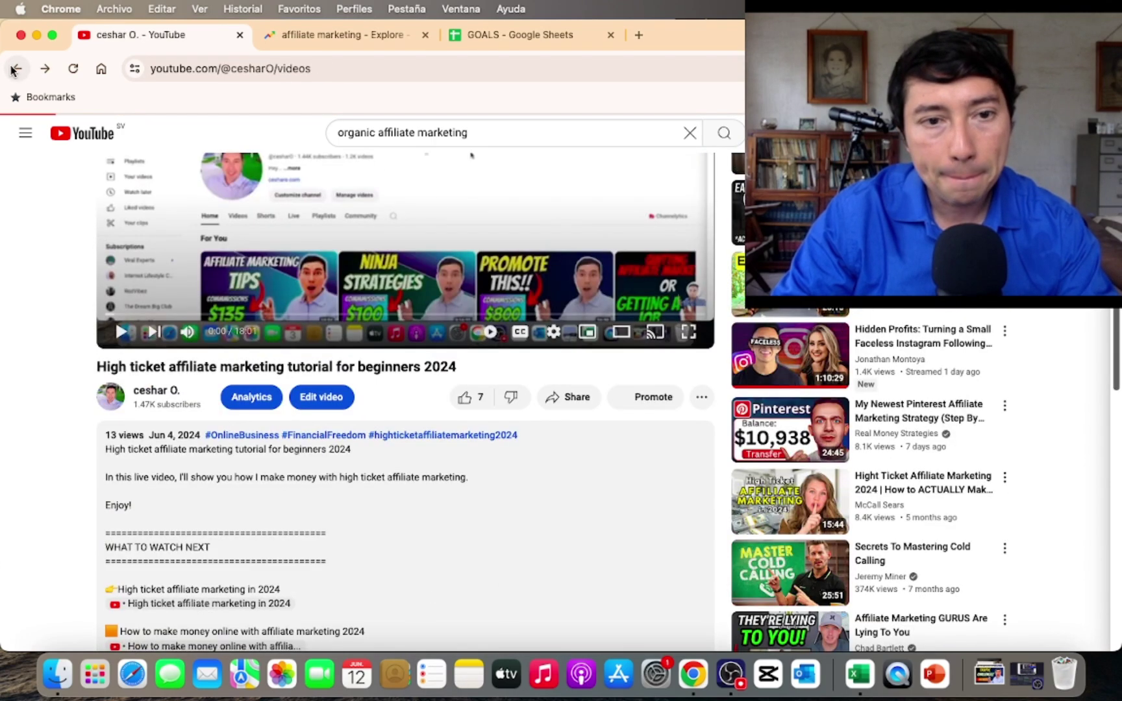
Open the video "My affiliate marketing average income of 200 dollars", pause it and mark the free beginner course link in its expanded description with an arrow
{"action": "scroll", "coordinate": [396, 493], "scroll_direction": "down", "scroll_amount": 5}
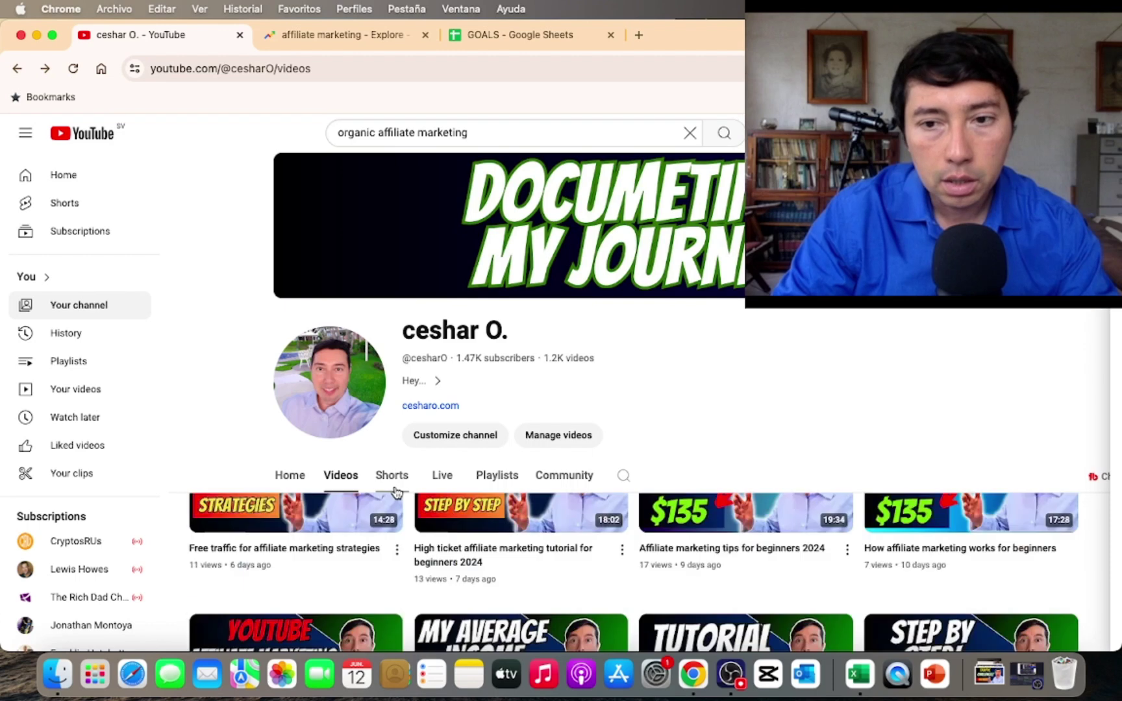
{"action": "left_click", "coordinate": [517, 529]}
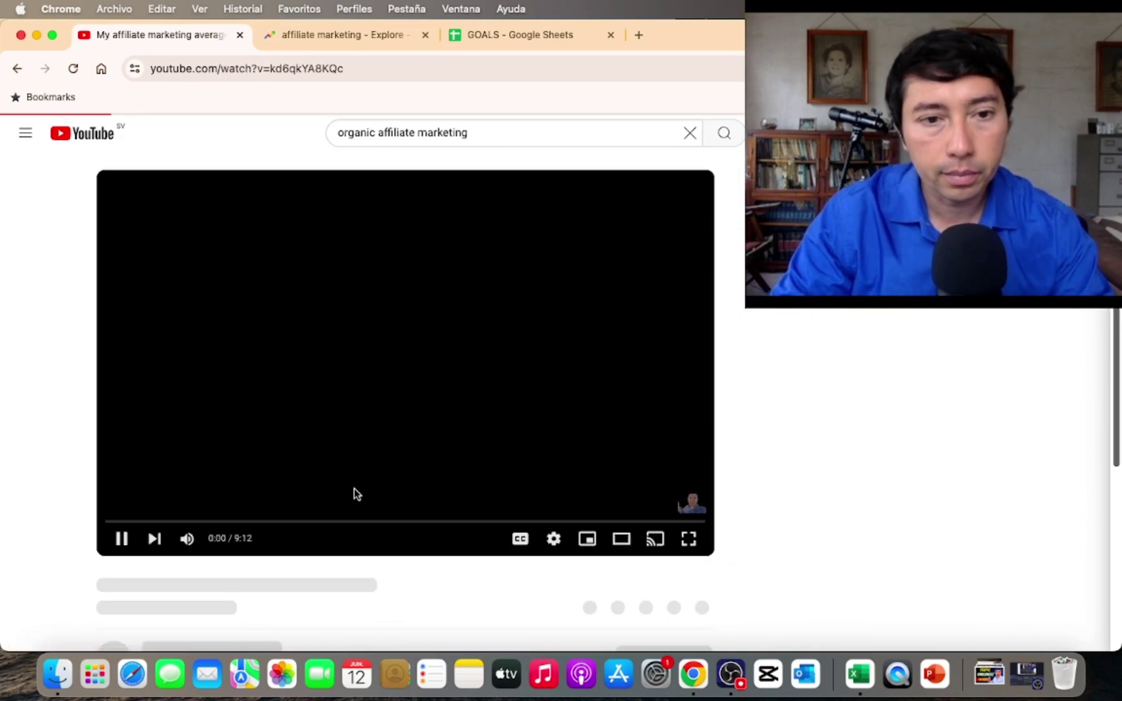
{"action": "scroll", "coordinate": [53, 451], "scroll_direction": "down", "scroll_amount": 3}
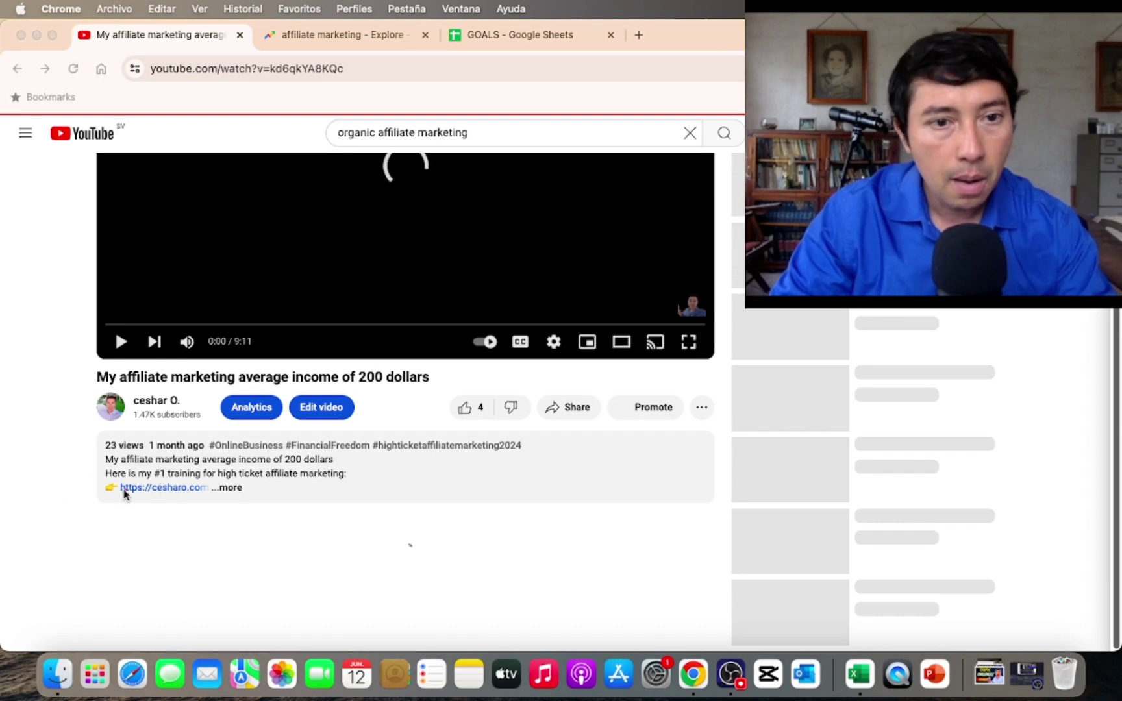
{"action": "scroll", "coordinate": [171, 474], "scroll_direction": "up", "scroll_amount": 1}
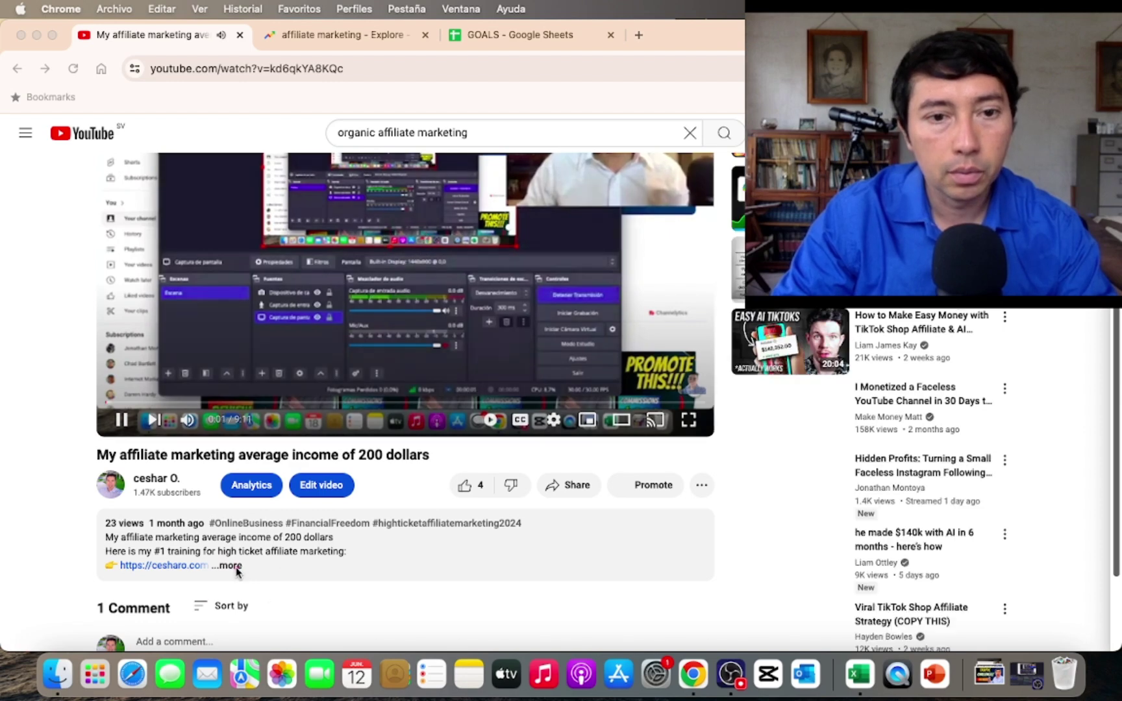
{"action": "left_click", "coordinate": [232, 568]}
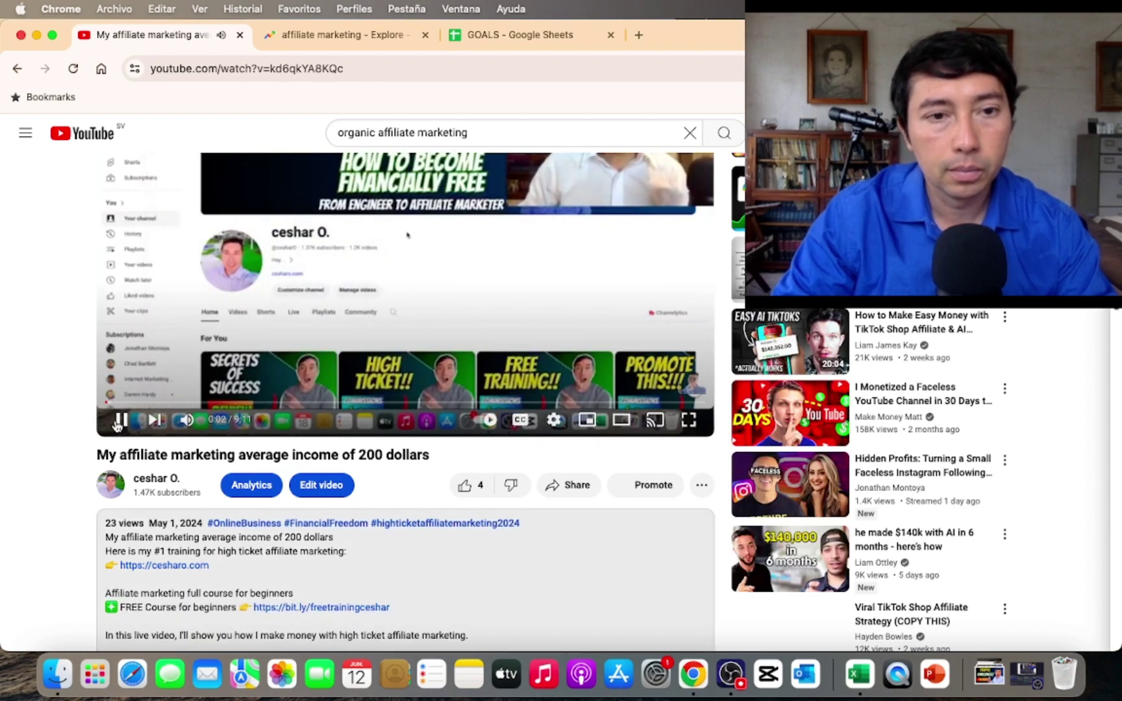
{"action": "left_click", "coordinate": [118, 422]}
{"action": "scroll", "coordinate": [174, 506], "scroll_direction": "down", "scroll_amount": 1}
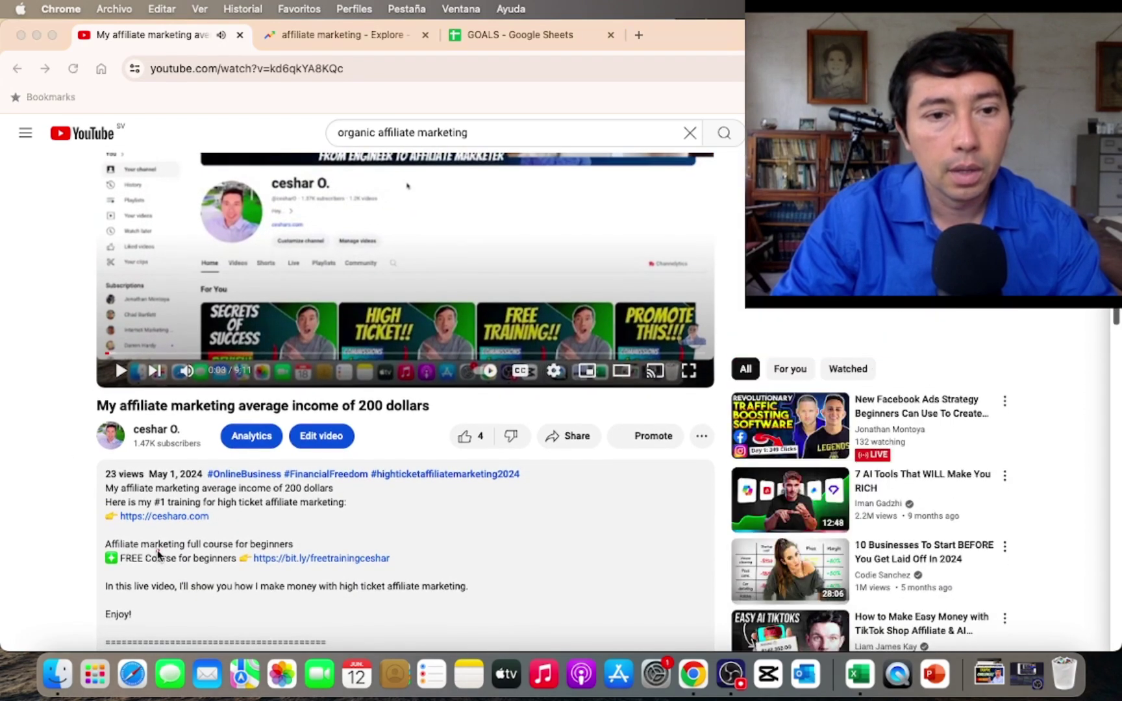
{"action": "left_click_drag", "start_coordinate": [386, 491], "coordinate": [352, 557]}
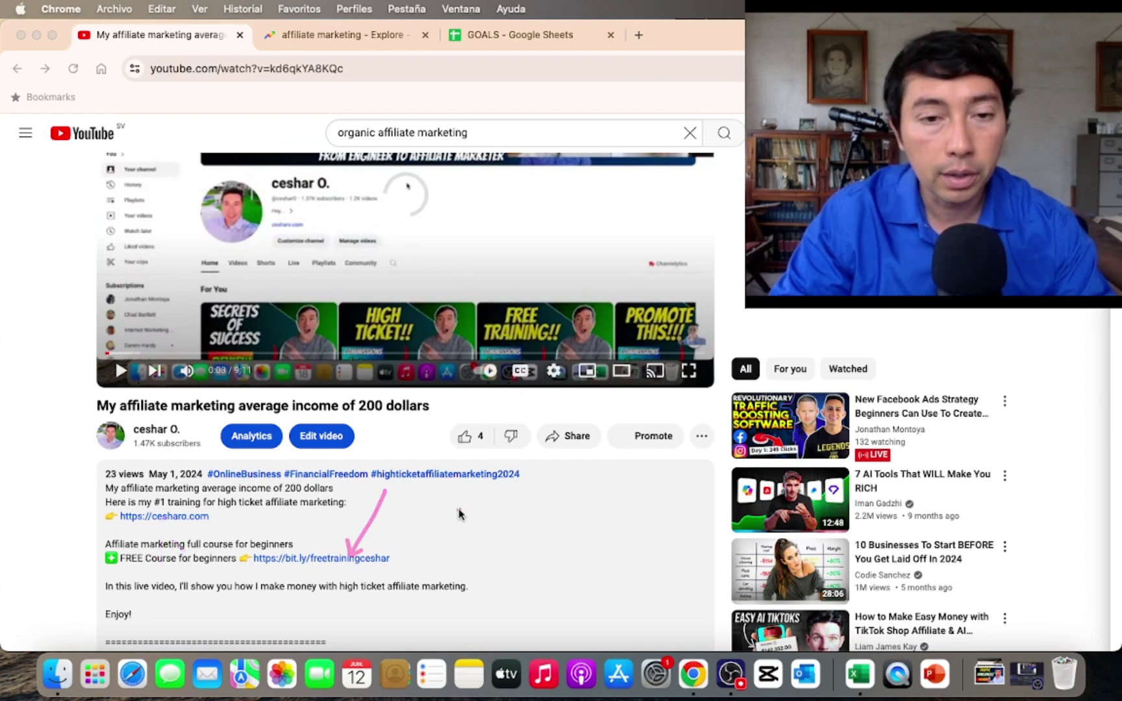
Go to the channel page from the video, mark the website link in the channel header with an arrow and open it
{"action": "left_click", "coordinate": [156, 431]}
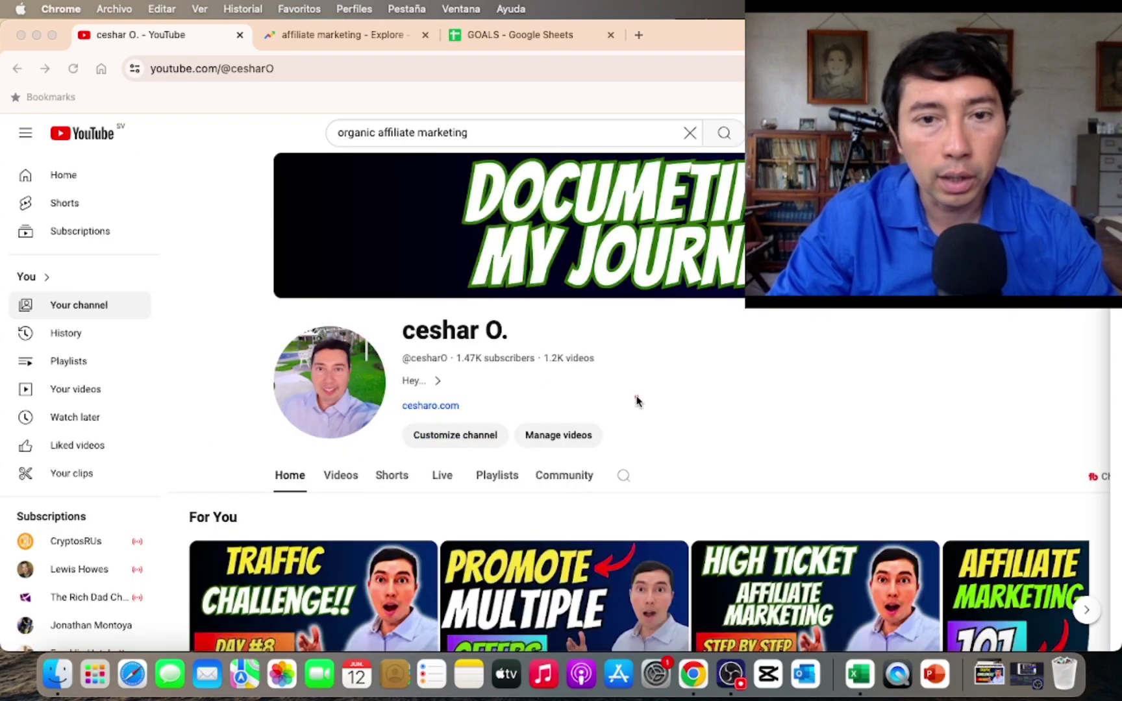
{"action": "left_click_drag", "start_coordinate": [620, 398], "coordinate": [536, 409]}
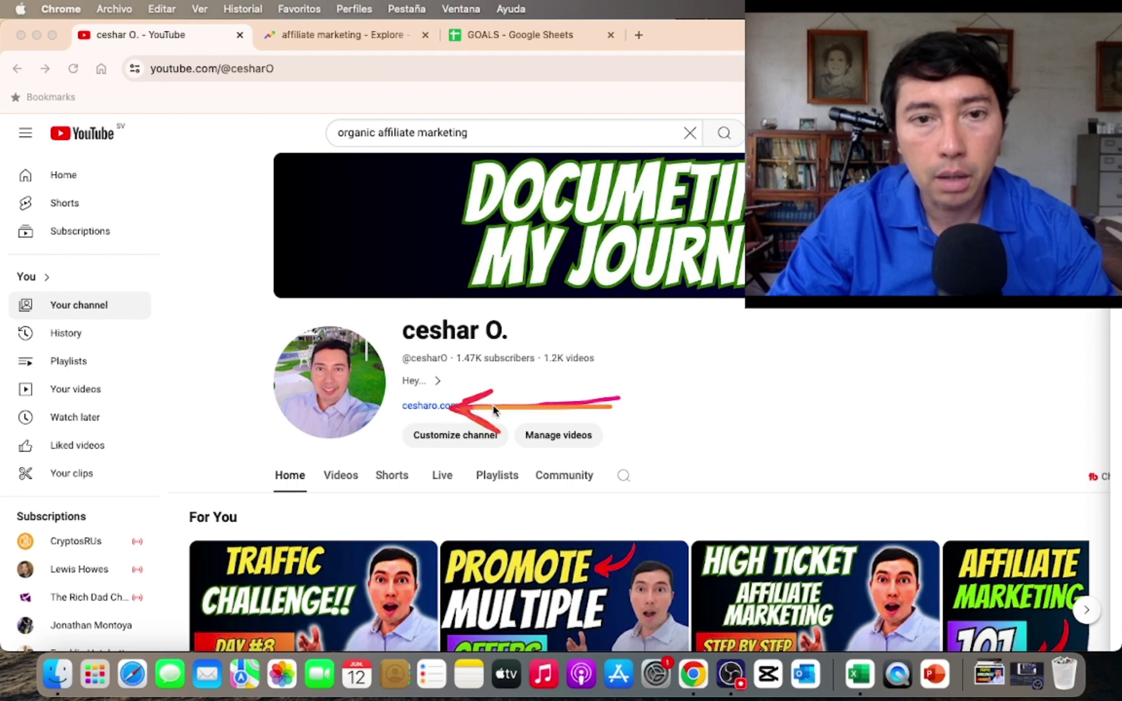
{"action": "left_click", "coordinate": [435, 408]}
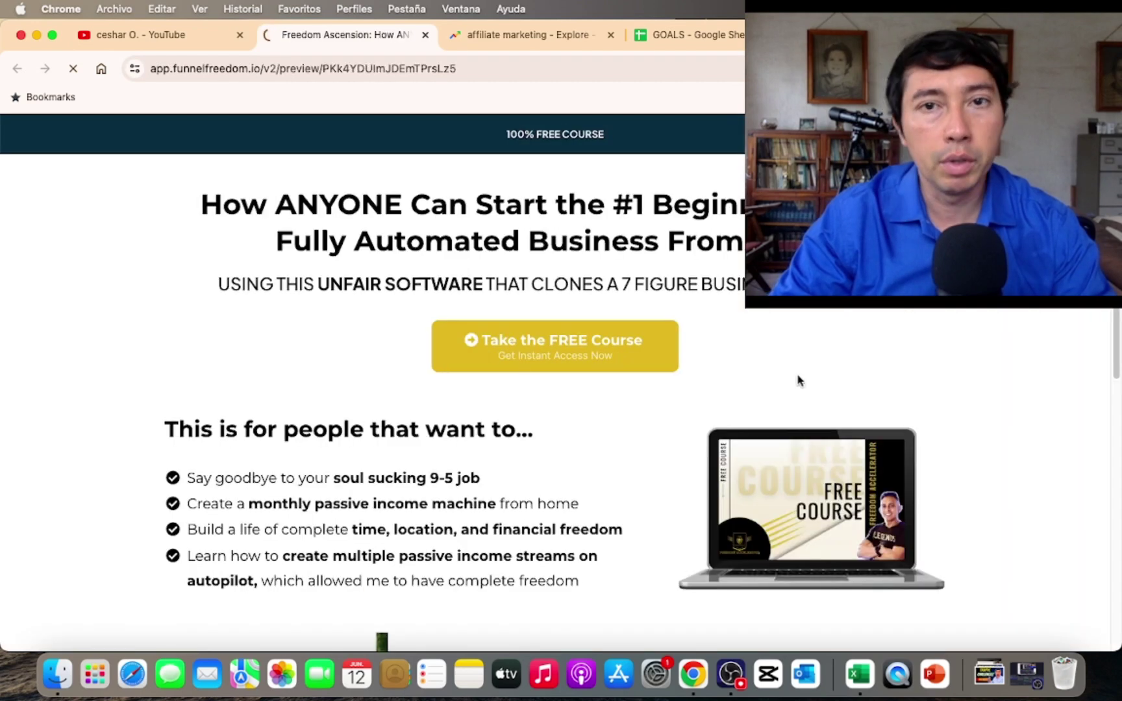
Review the free course landing page and its sign-up form, then close the page to return to the YouTube channel
{"action": "scroll", "coordinate": [821, 371], "scroll_direction": "down", "scroll_amount": 15}
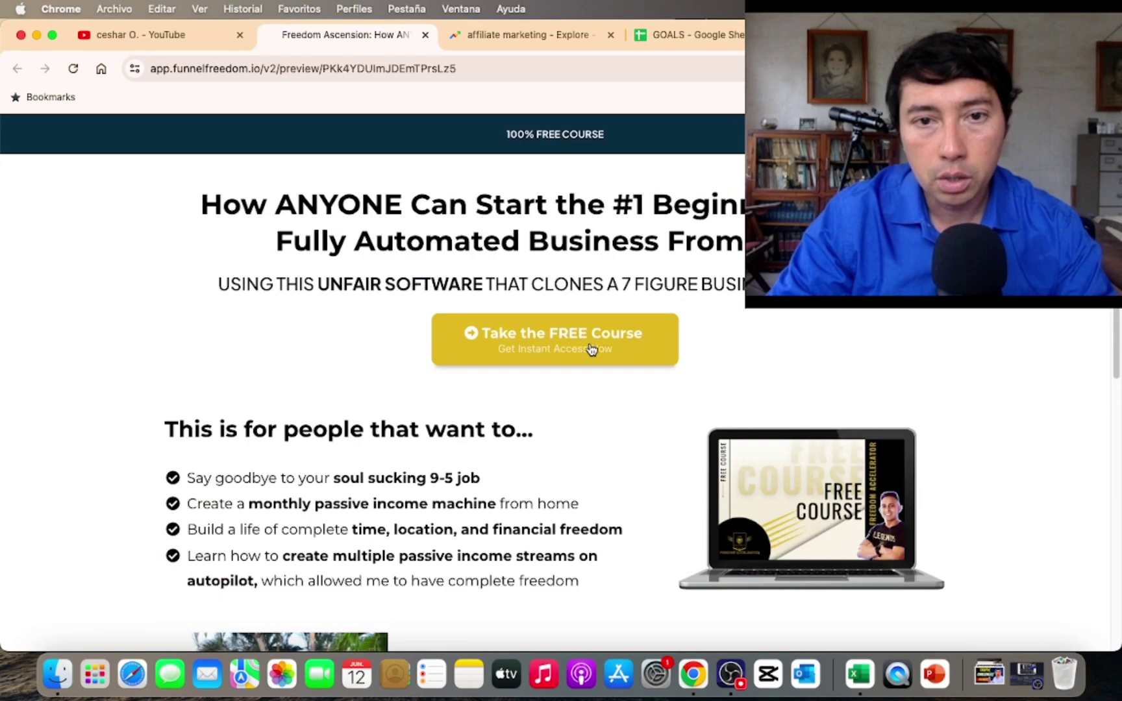
{"action": "left_click", "coordinate": [555, 344]}
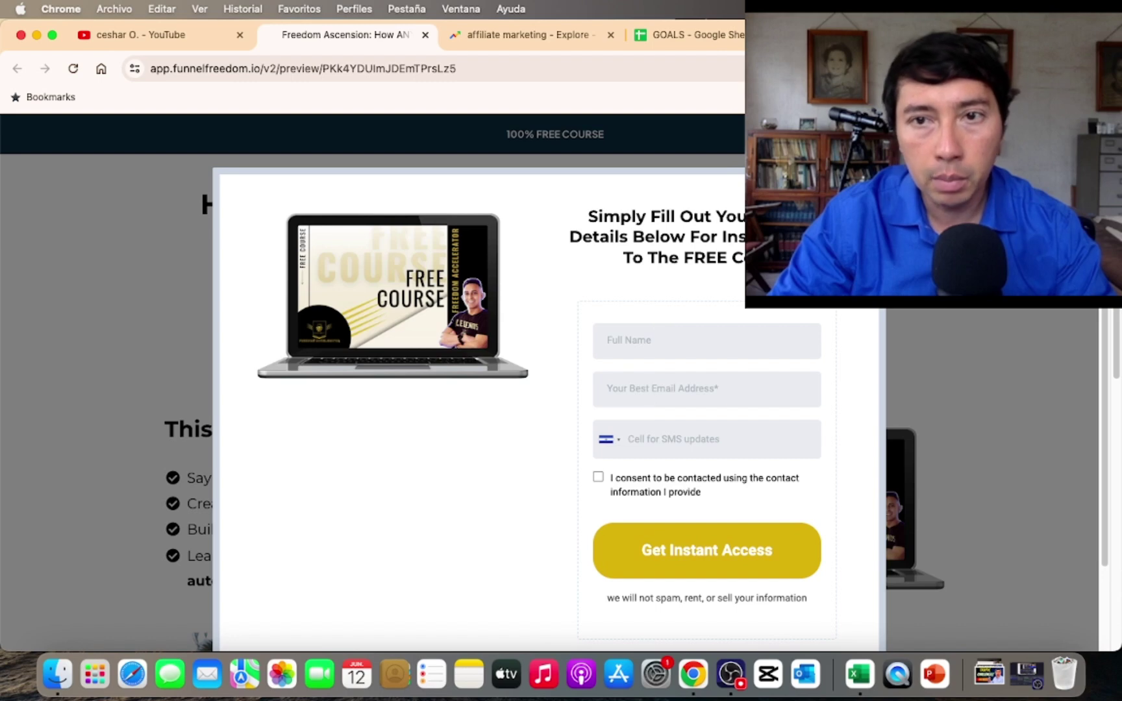
{"action": "key", "text": "Escape"}
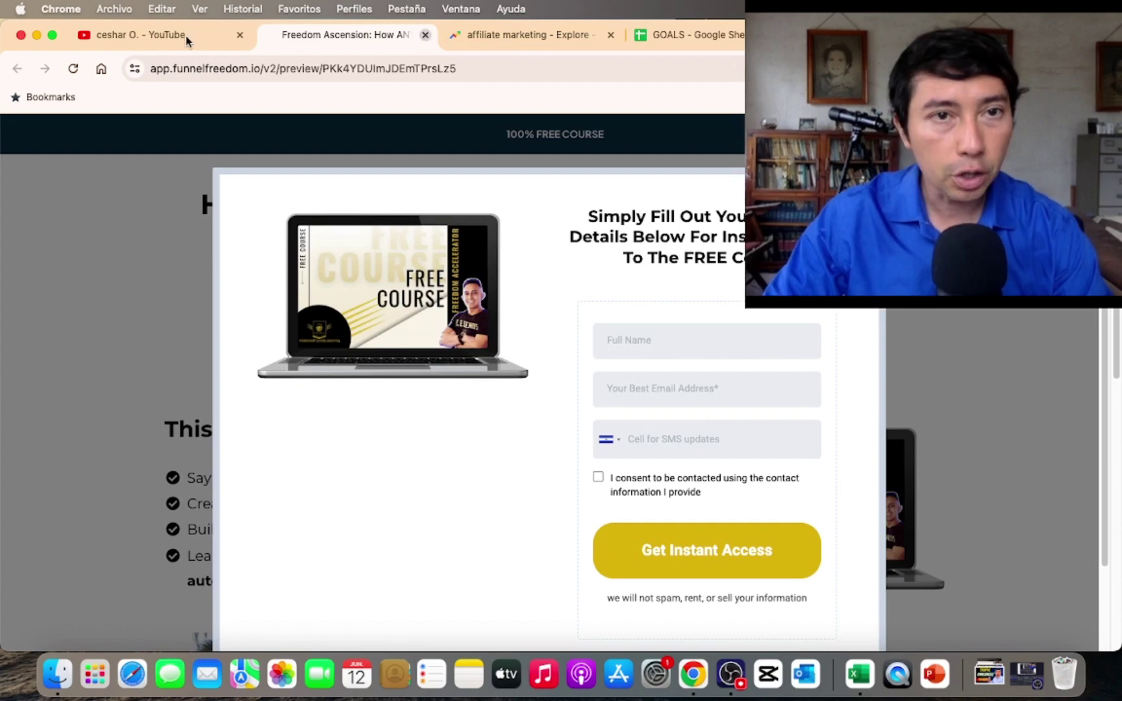
{"action": "key", "text": "super+w"}
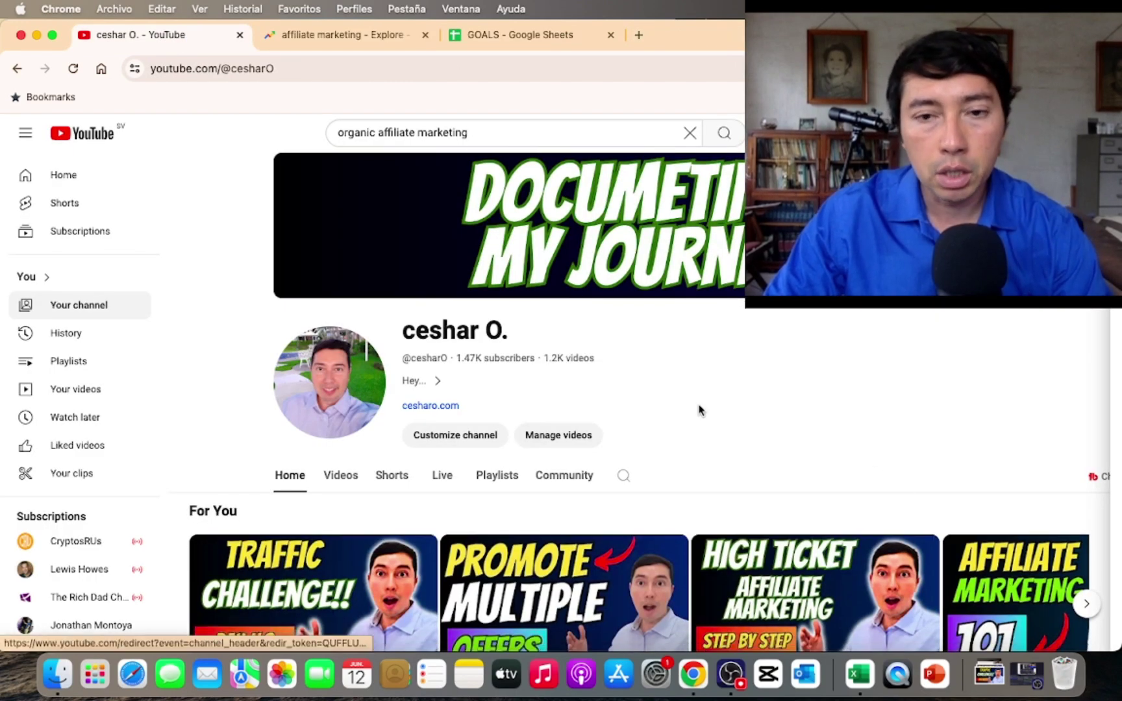
{"action": "scroll", "coordinate": [701, 415], "scroll_direction": "down", "scroll_amount": 5}
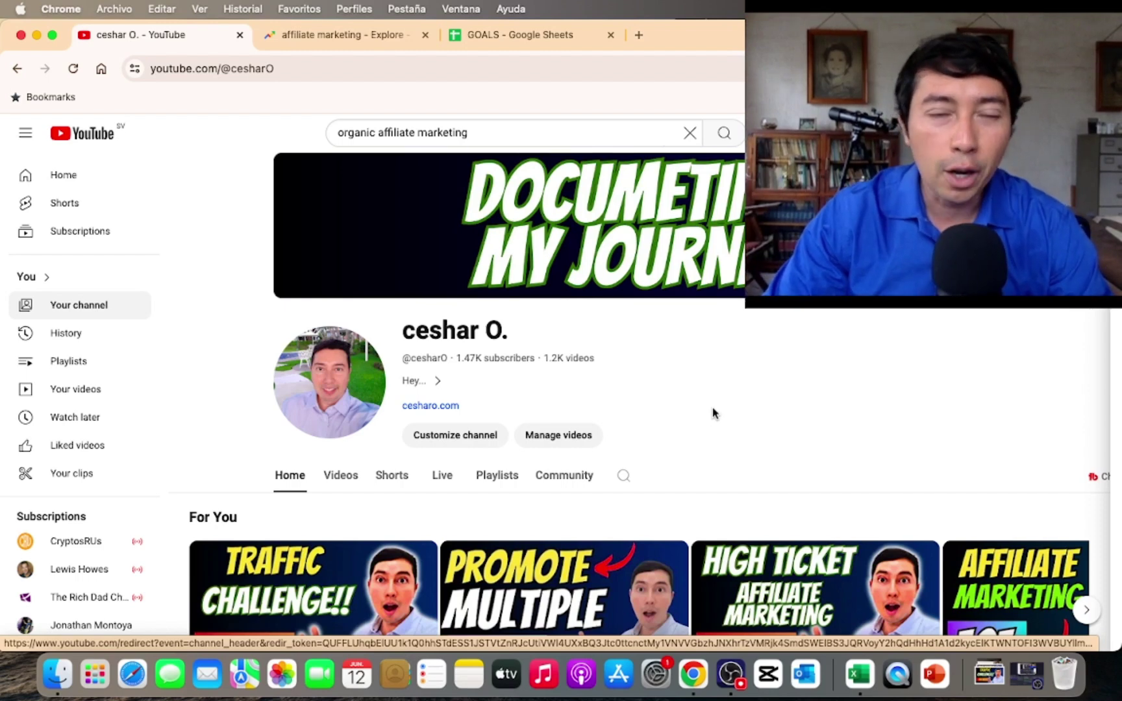
{"action": "left_click", "coordinate": [731, 676]}
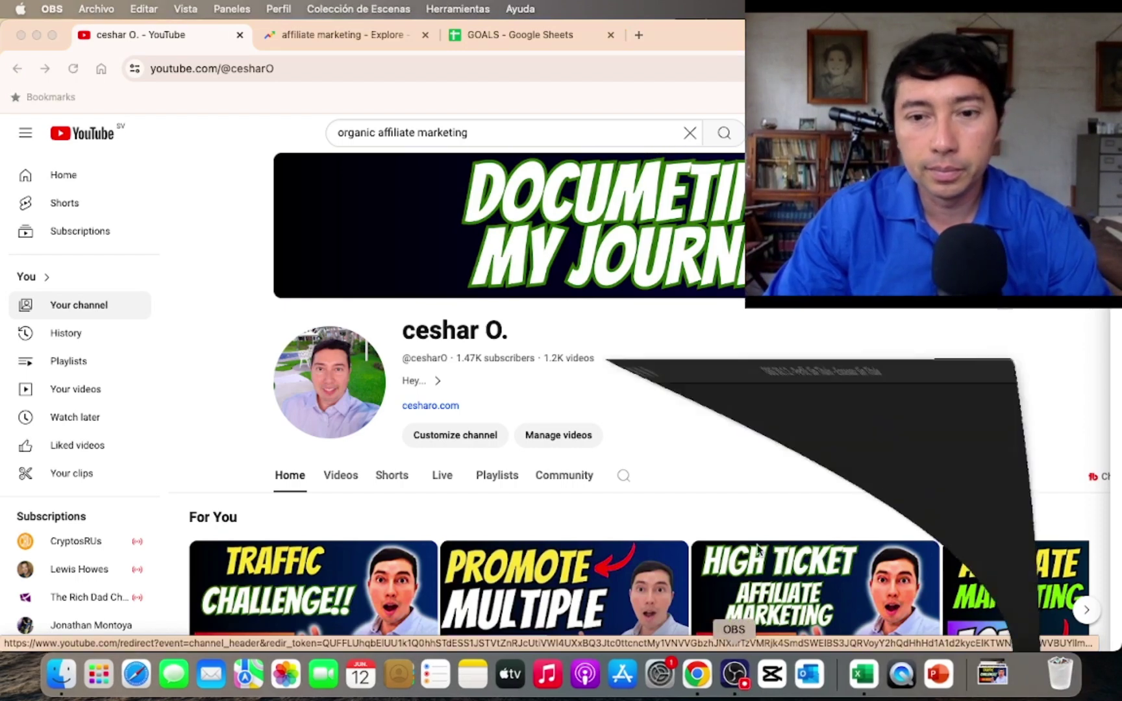